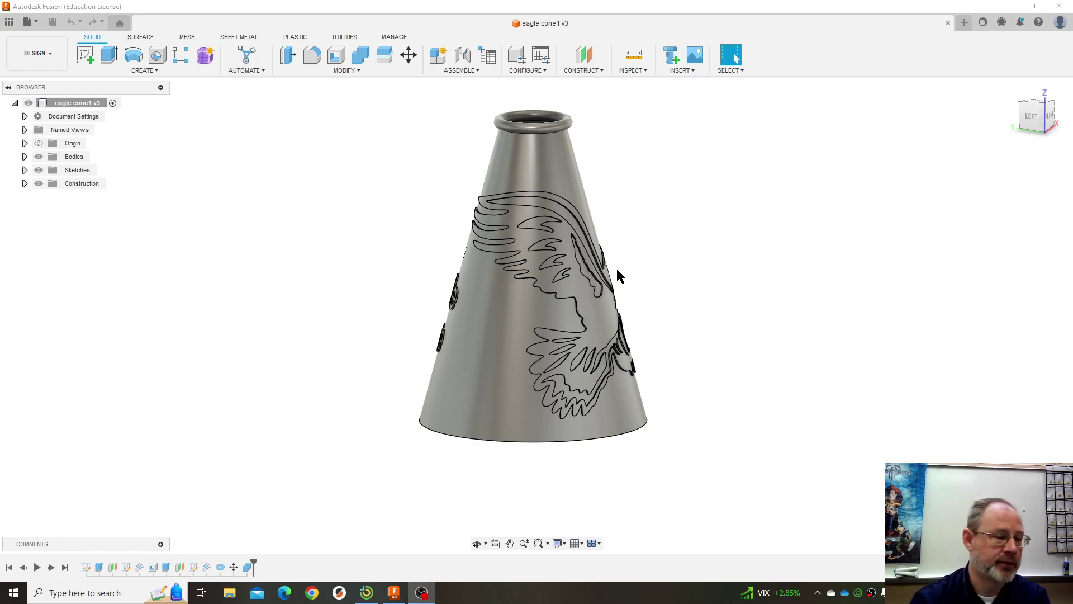
Step: Create a new design and start a sketch on the horizontal XY plane
shift+middle_drag(705, 250, 637, 267)
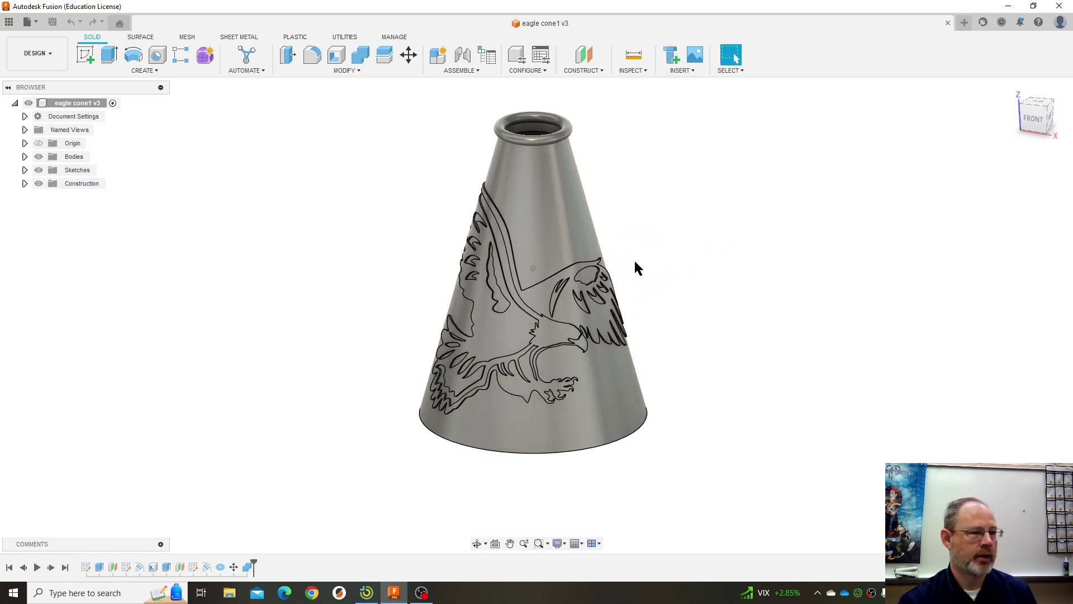
click(965, 23)
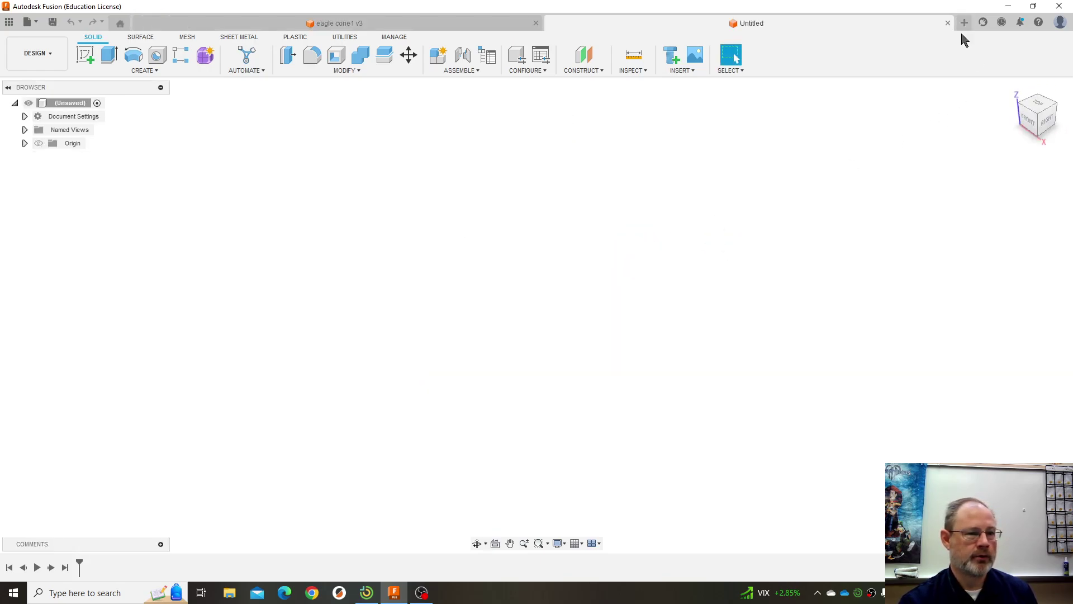
click(85, 55)
click(599, 321)
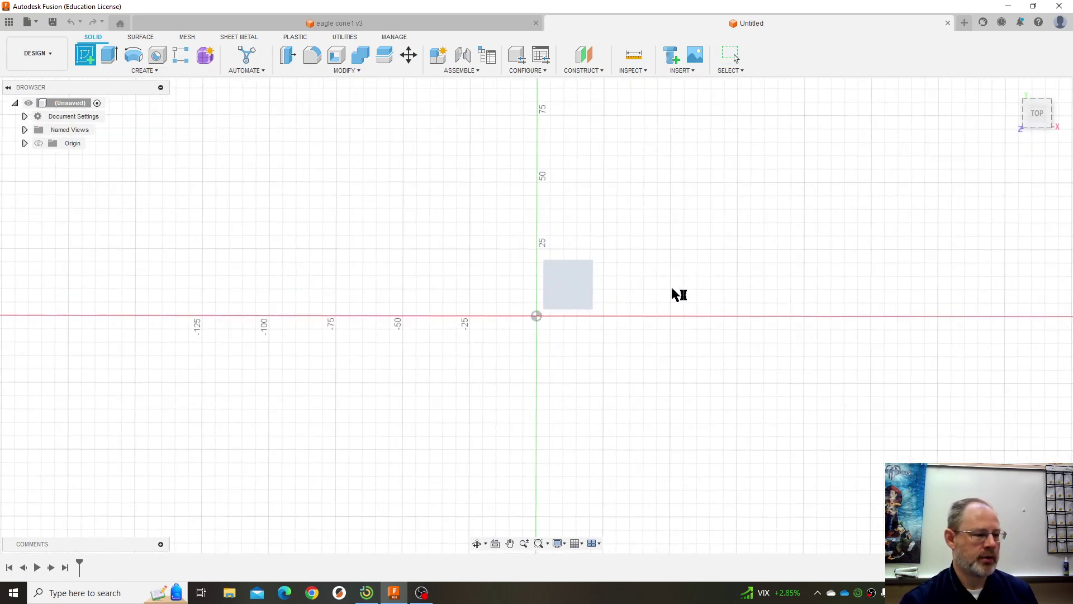
Step: Sketch a circle of 150 mm diameter centred on the origin
click(134, 56)
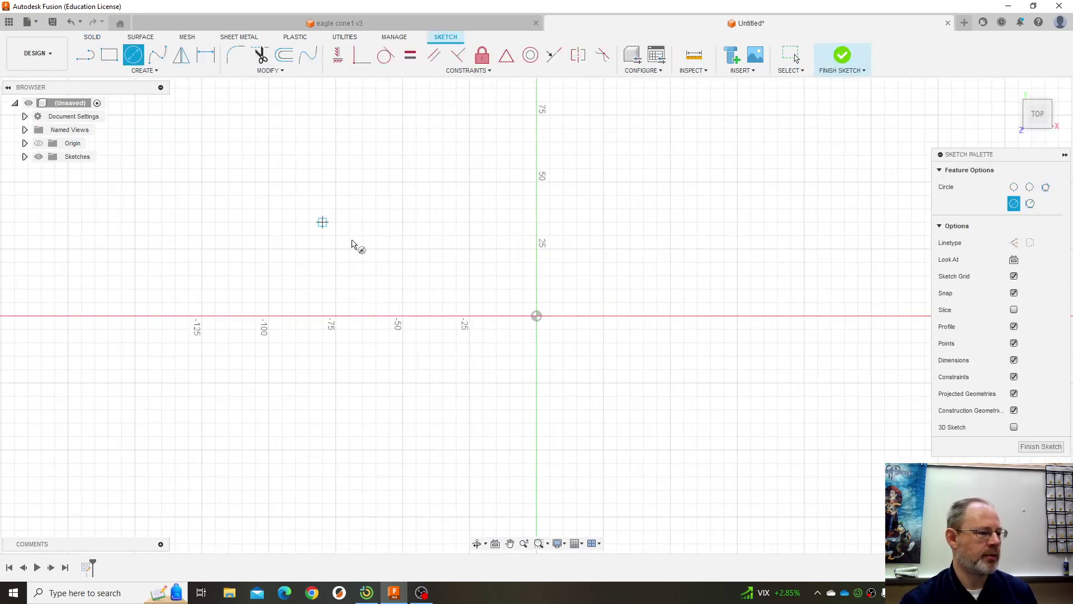
click(538, 316)
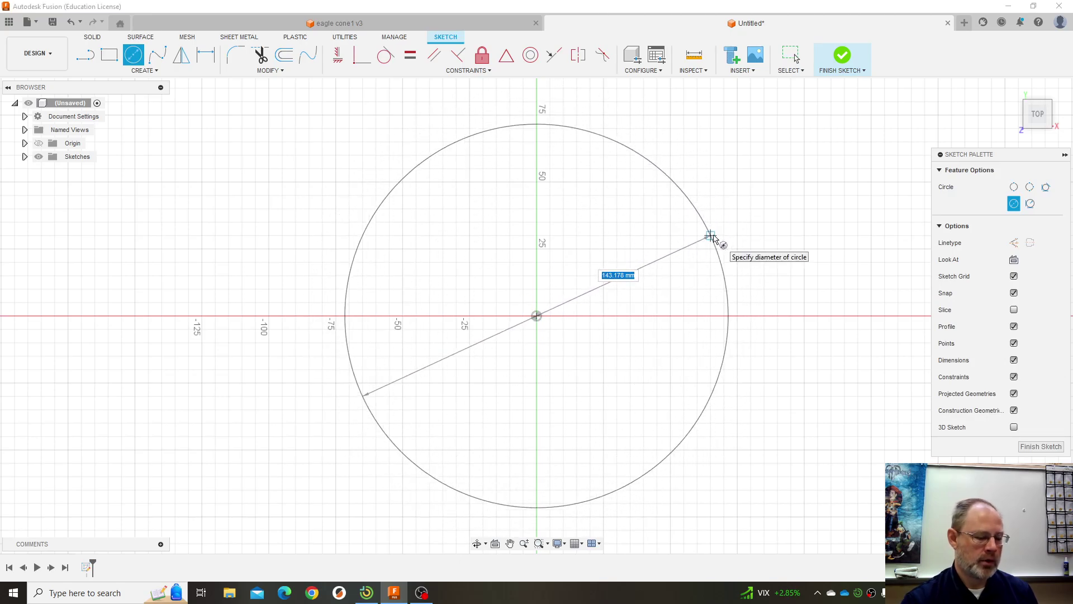
text(150)
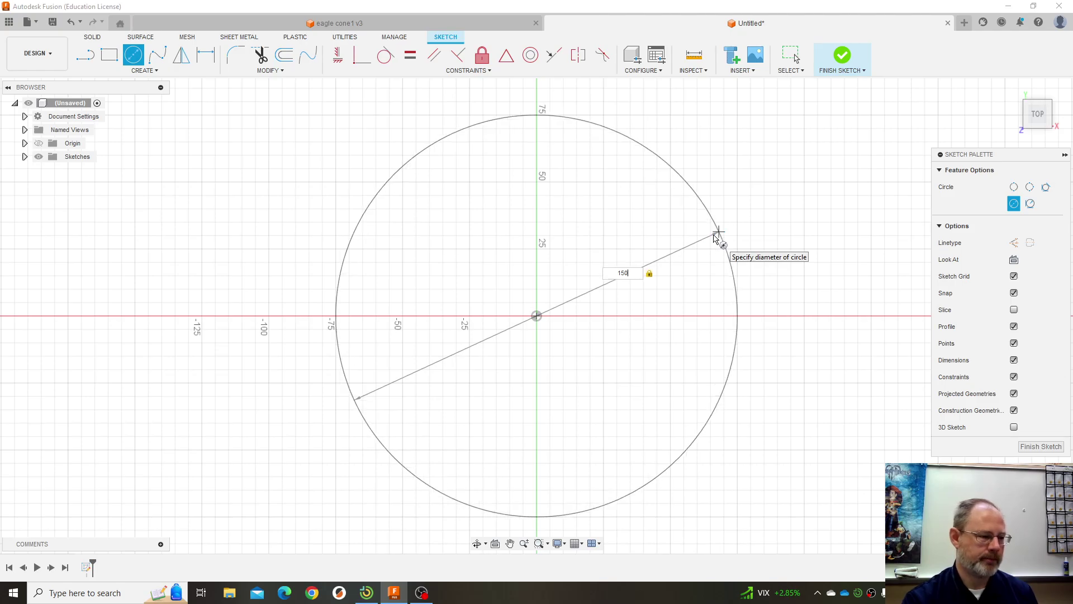
key(Return)
Step: Extrude the circle upward to a distance of 200 mm as a new body
scroll(796, 299, up, 3)
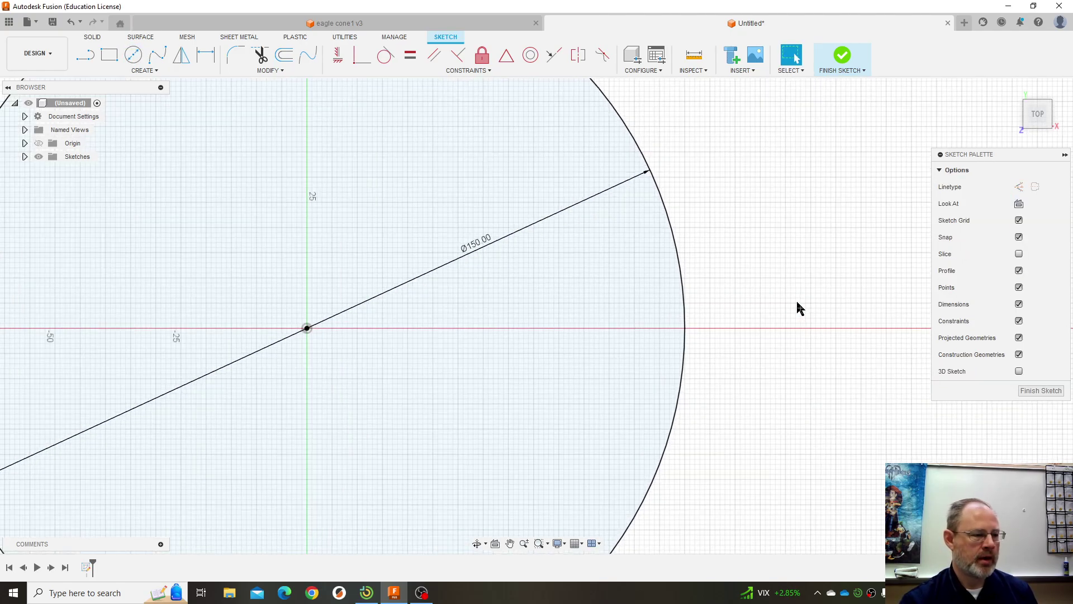
scroll(798, 305, down, 6)
shift+middle_drag(801, 292, 802, 213)
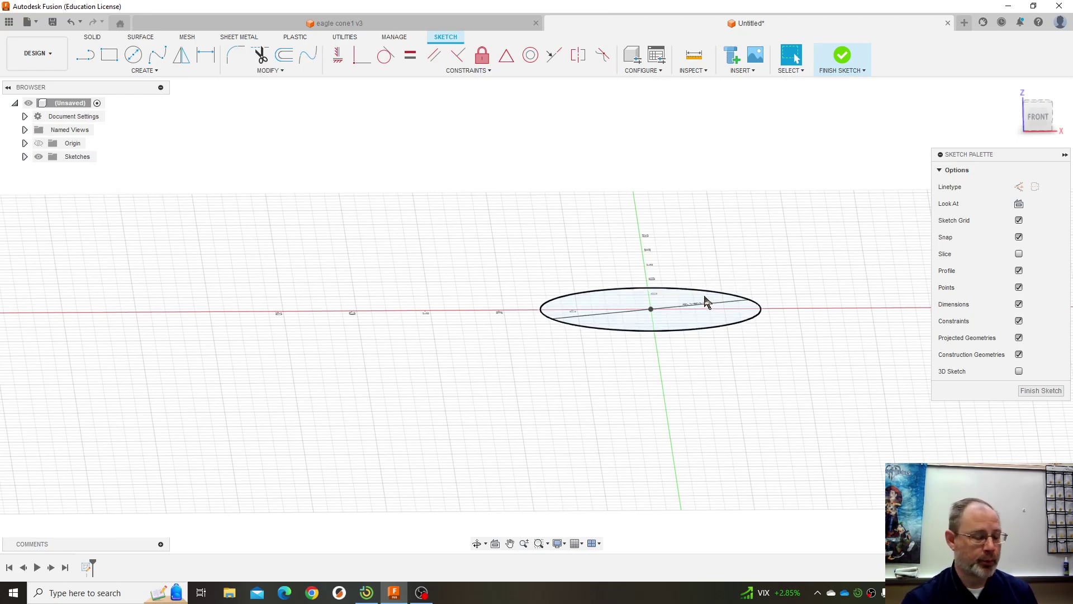
key(e)
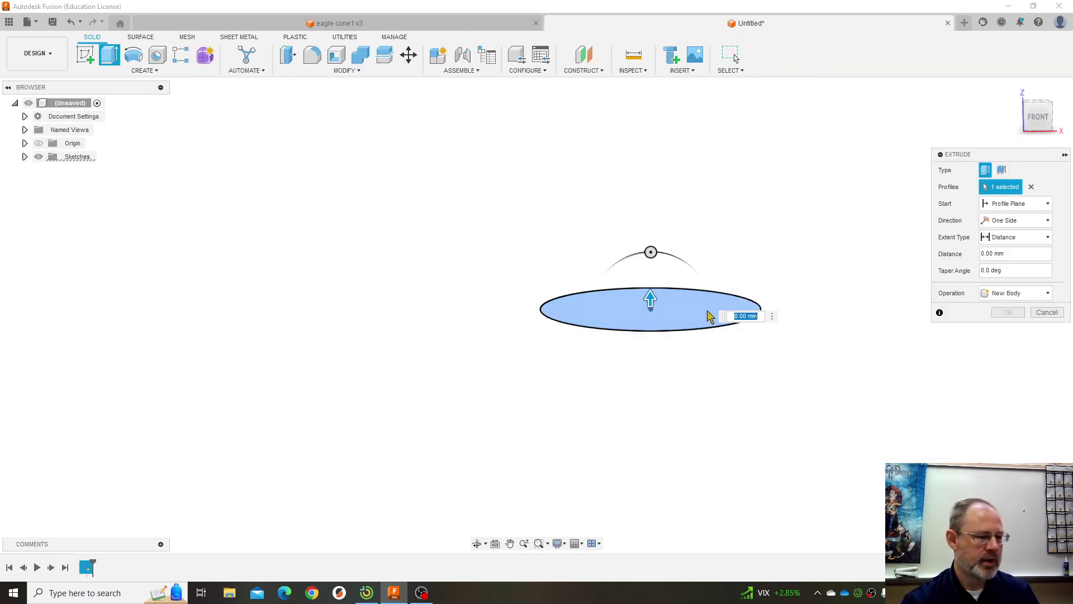
drag(650, 305, 675, 180)
scroll(678, 184, up, 1)
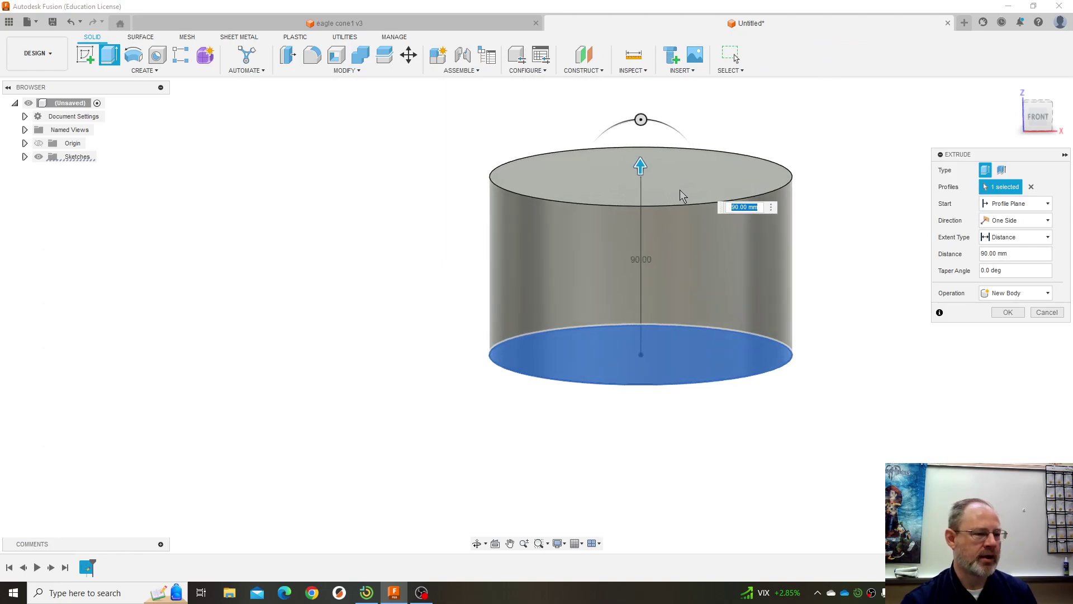
scroll(680, 189, down, 3)
middle_drag(810, 184, 739, 301)
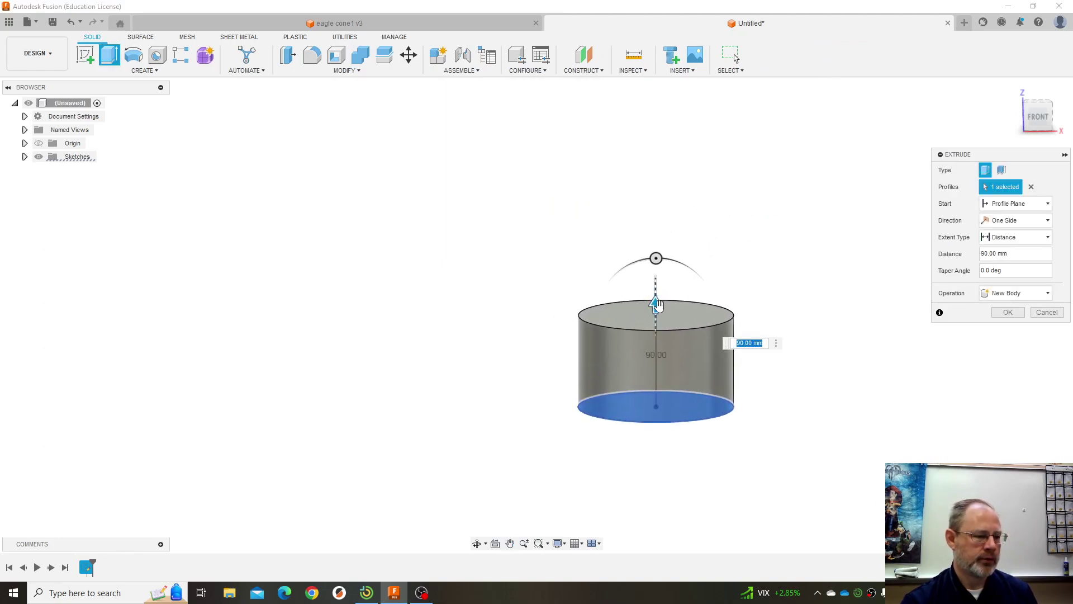
drag(655, 305, 656, 193)
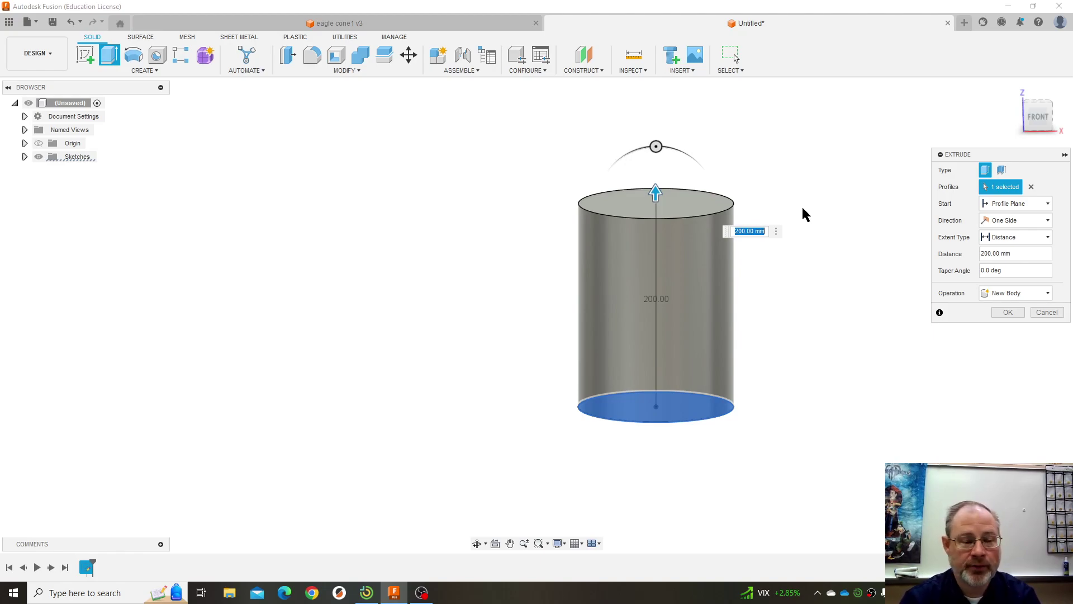
Step: Try several taper angles on the extrusion, including 10, -5, -10, -15, -20 and -25 degrees
click(1013, 272)
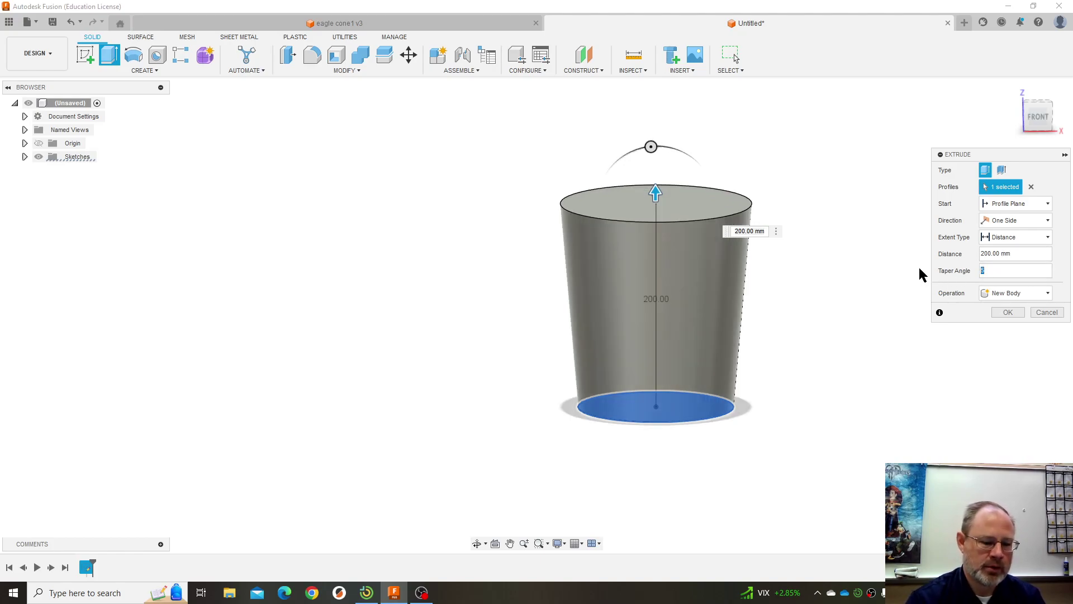
text(10)
key(Return)
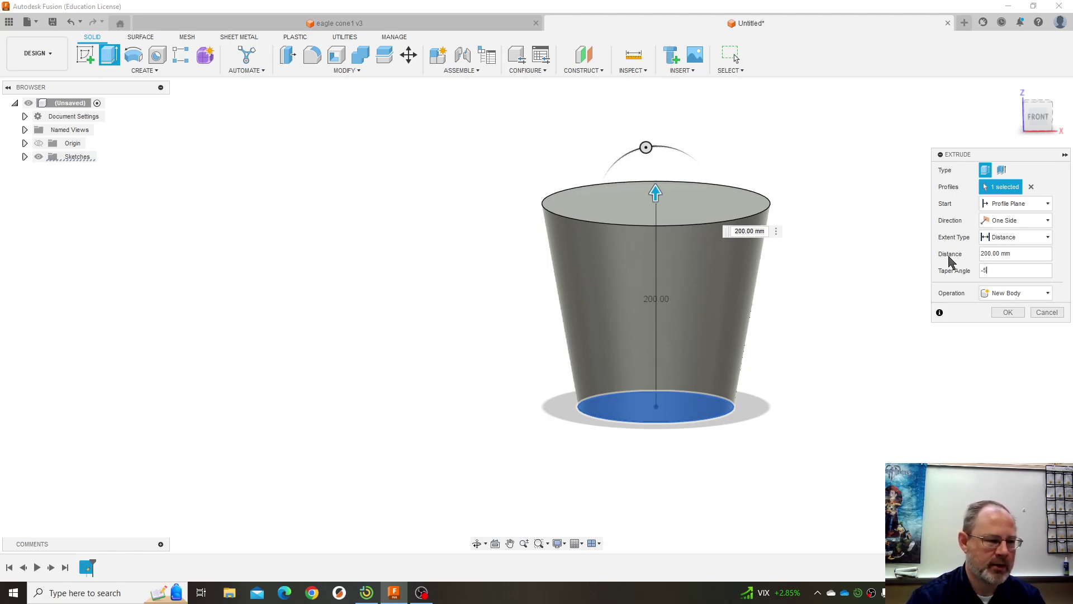
text(-5)
key(Return)
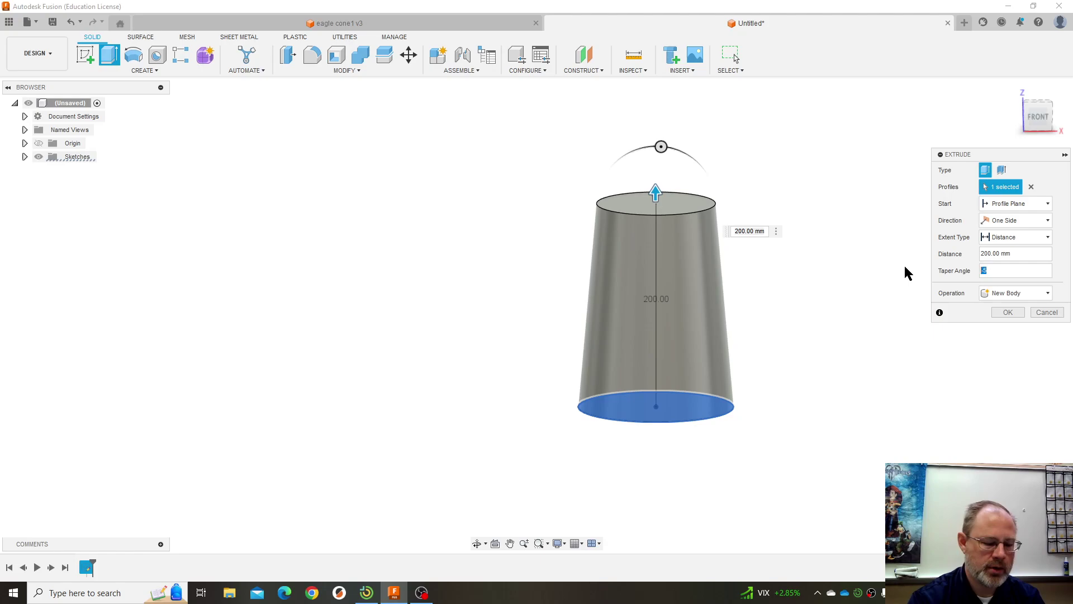
text(-10)
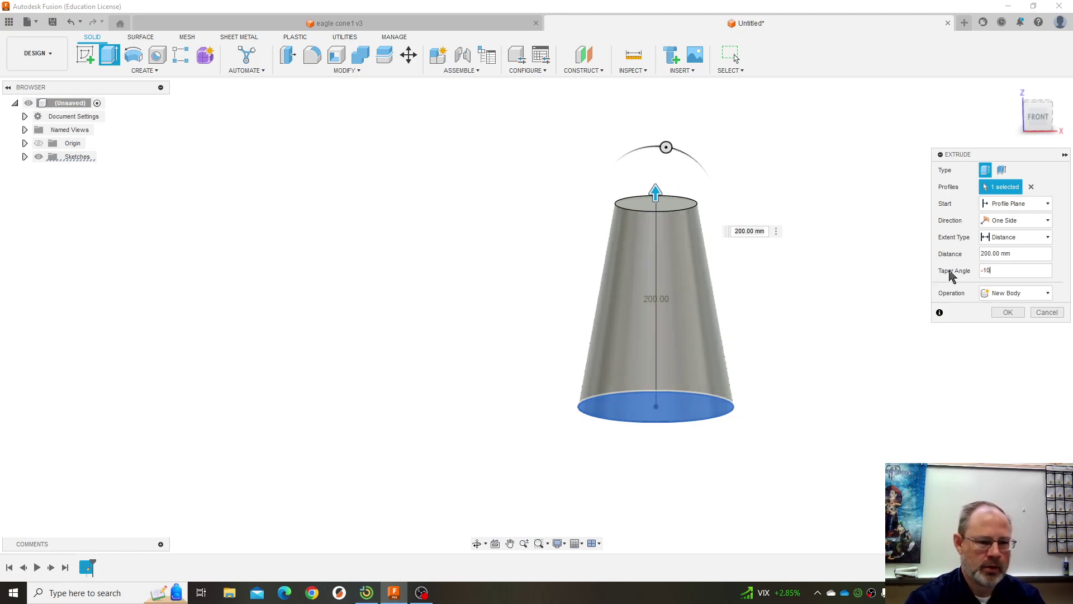
key(Return)
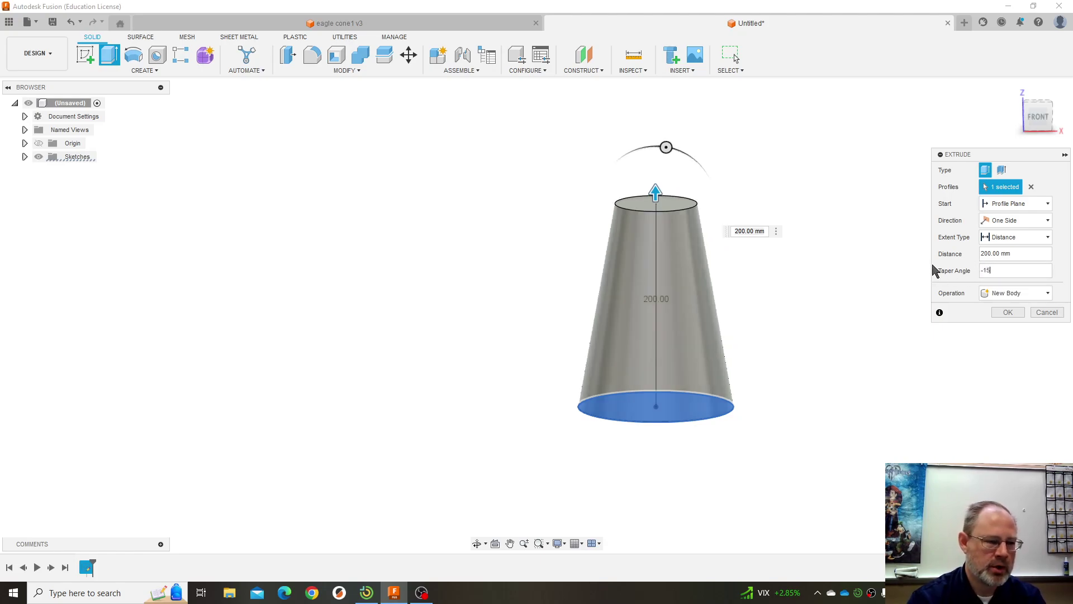
text(-15)
key(Return)
key(Return)
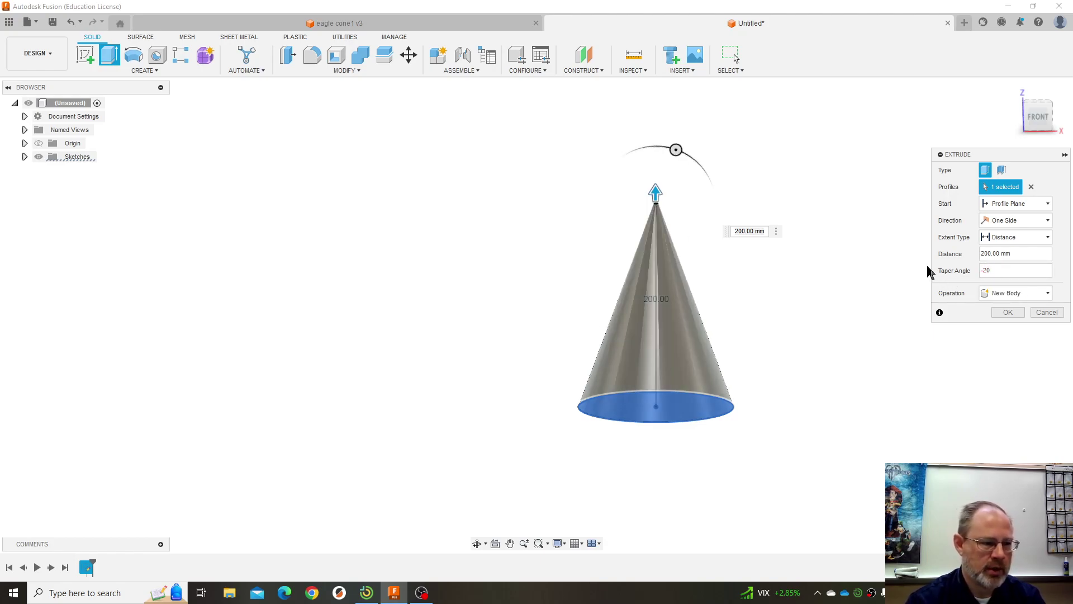
key(Return)
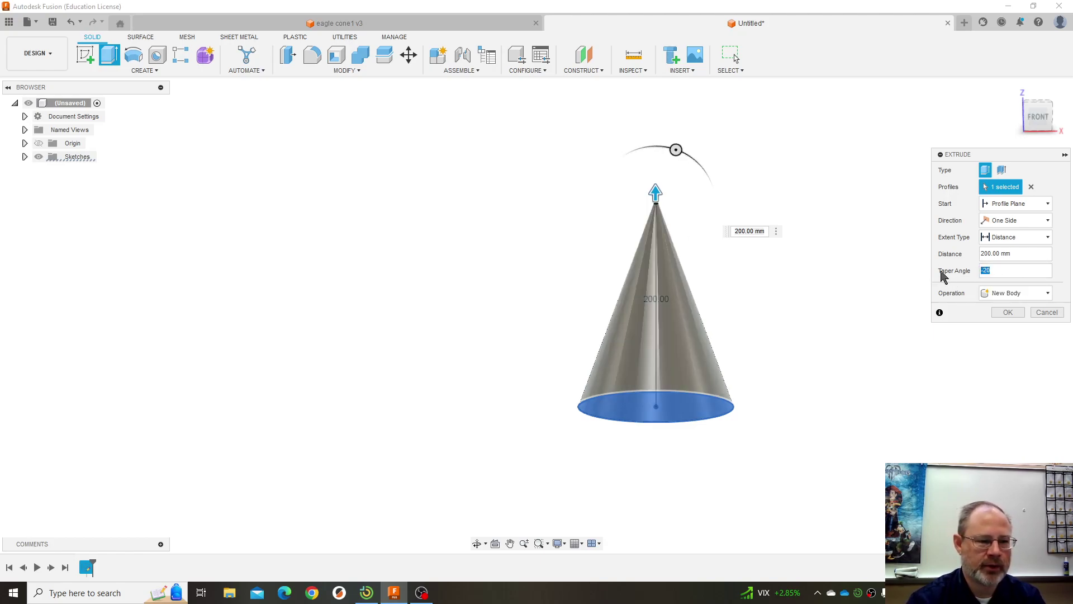
text(-25)
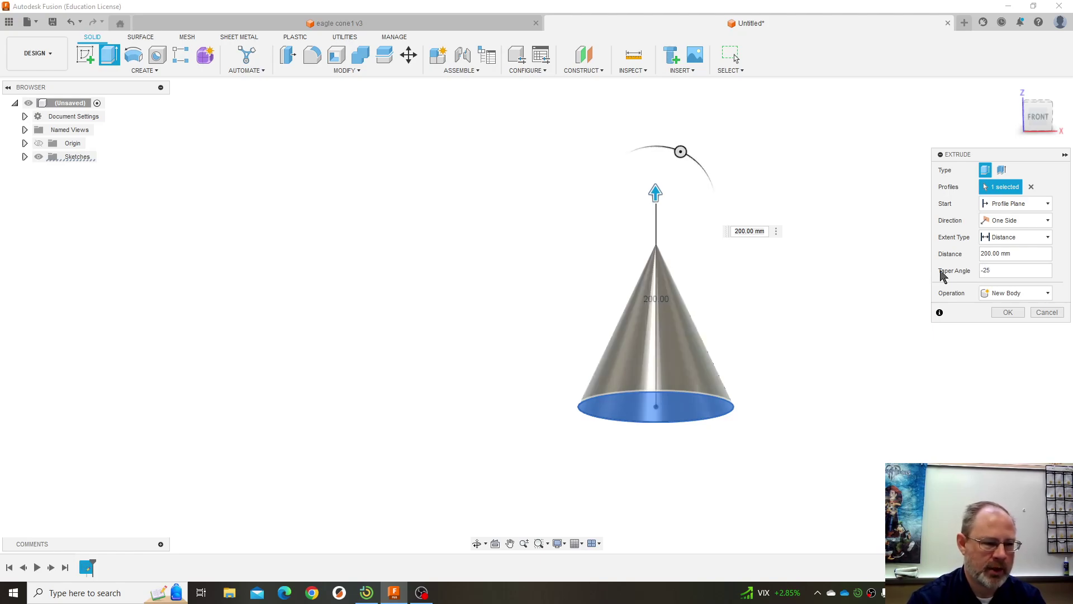
key(Return)
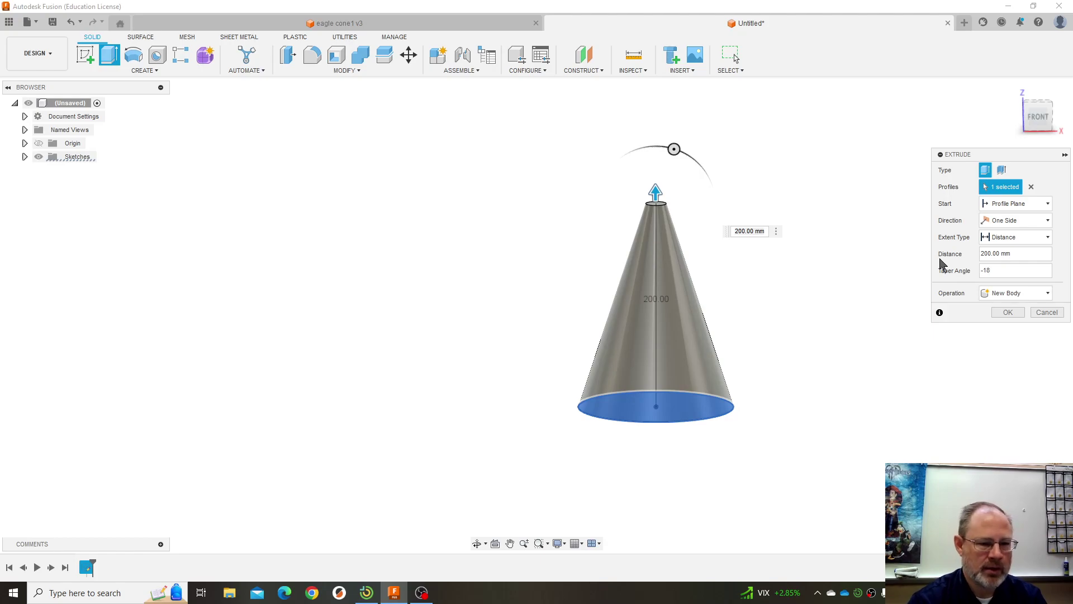
Step: Set the extrusion's taper angle to -16 degrees and complete the cone
click(995, 270)
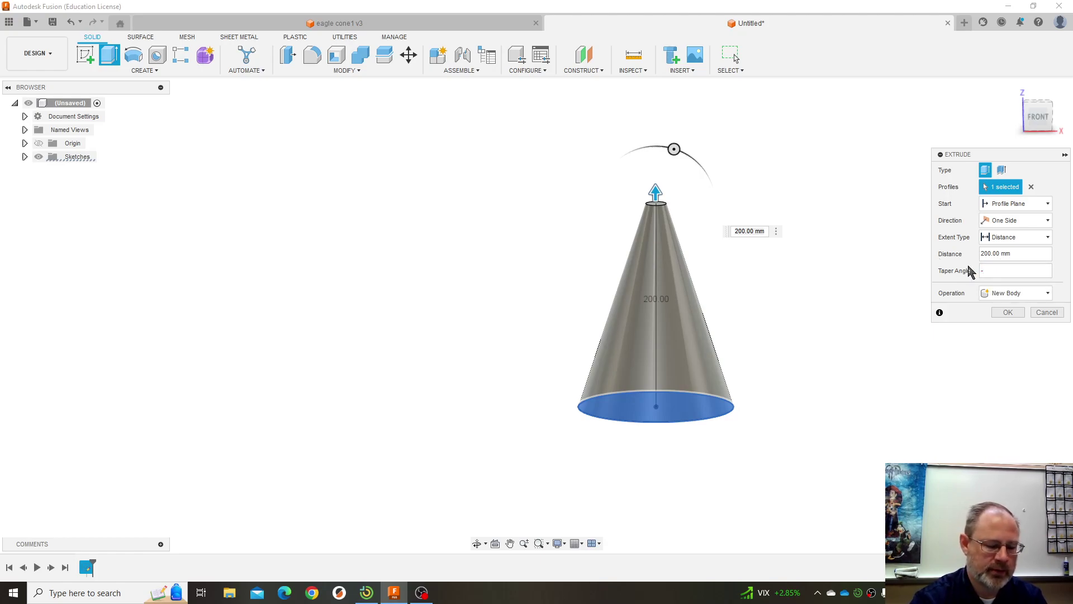
text(-16)
key(Return)
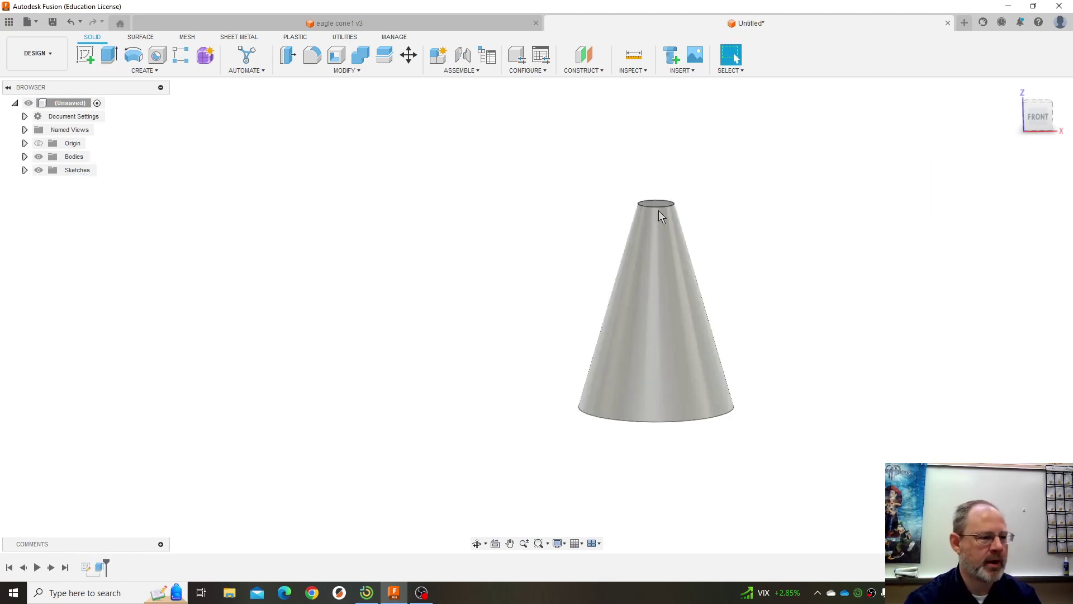
Step: Try to shell the whole cone body with an inside thickness of 2 mm
scroll(784, 260, down, 3)
scroll(782, 262, up, 4)
shift+middle_drag(735, 253, 778, 251)
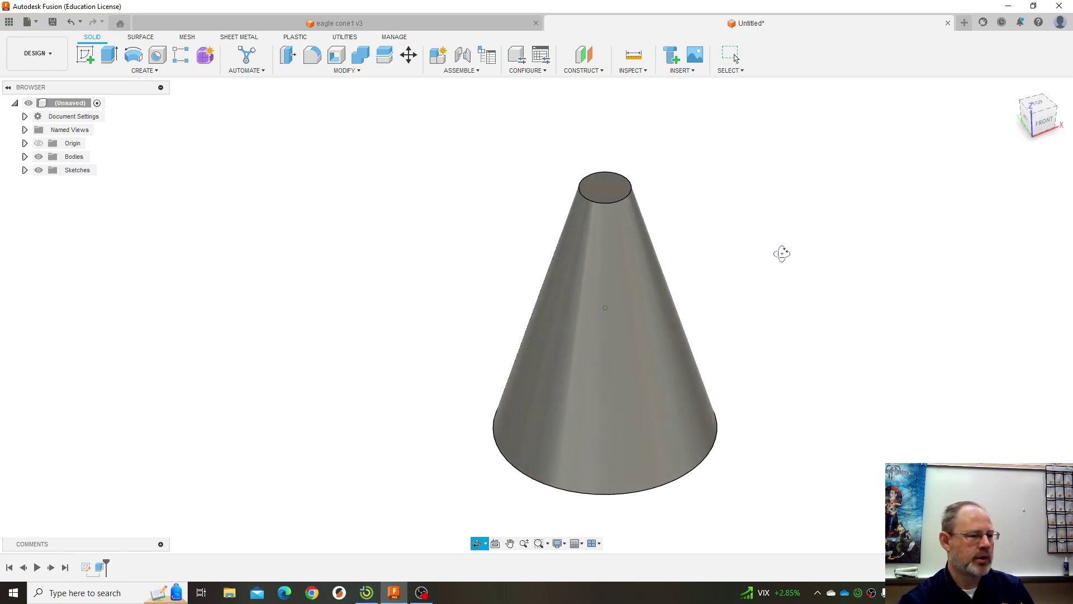
click(351, 71)
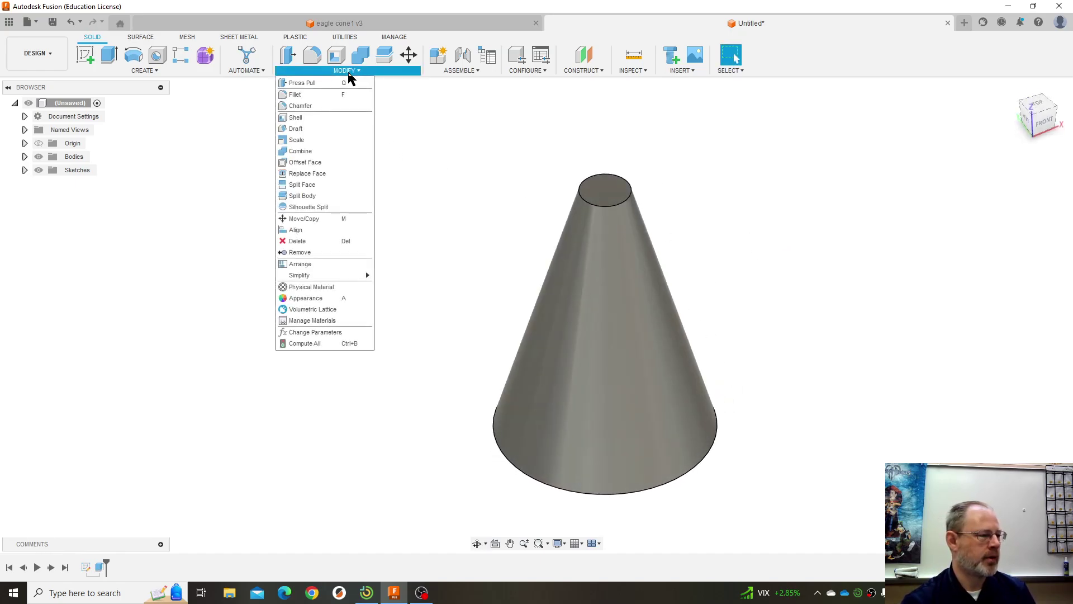
click(337, 120)
click(623, 202)
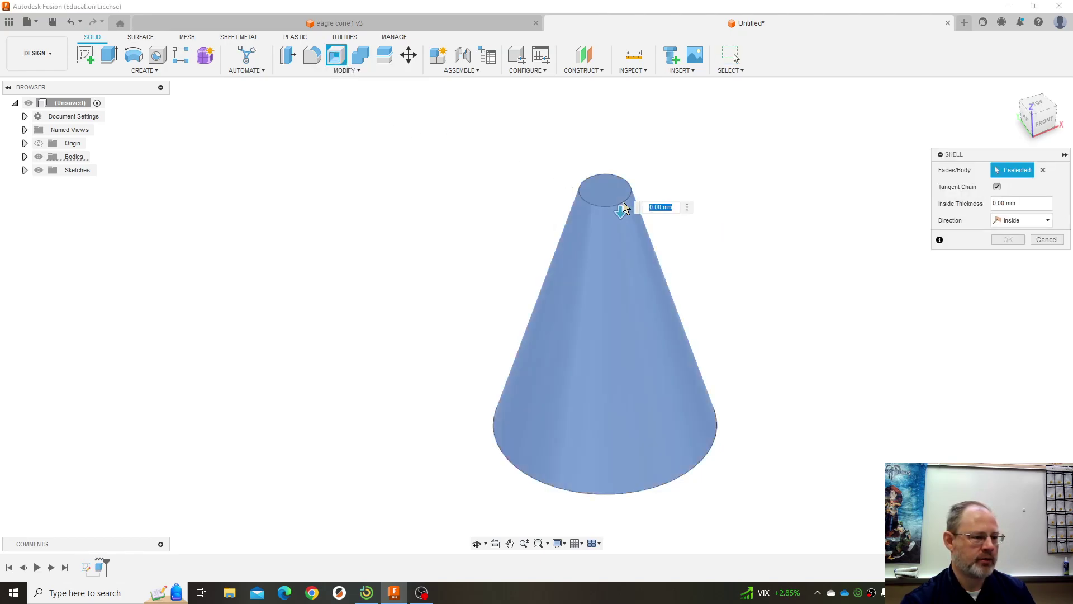
click(1016, 203)
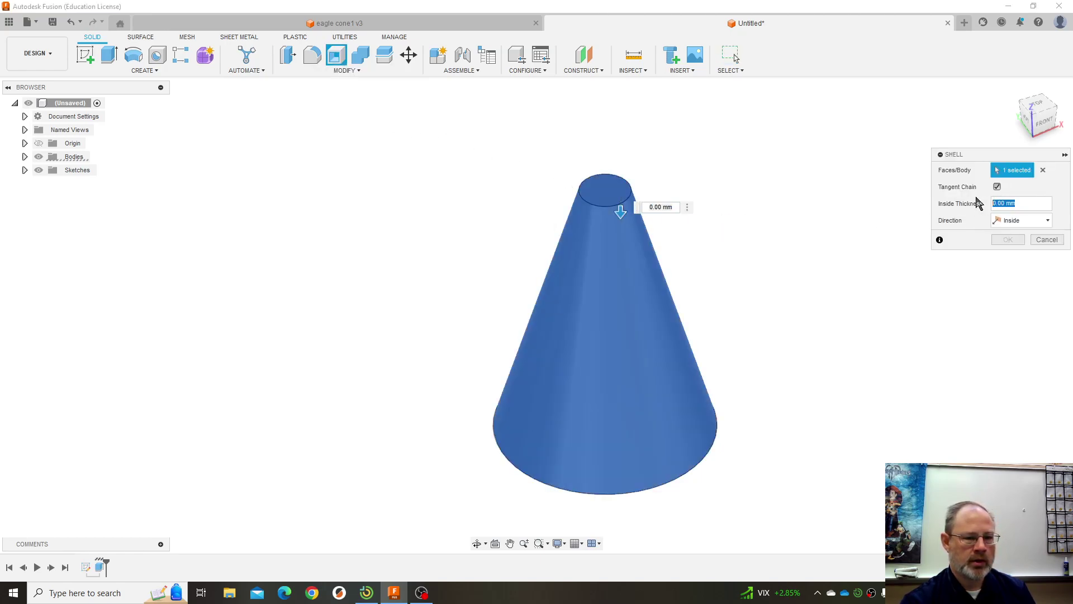
text(2)
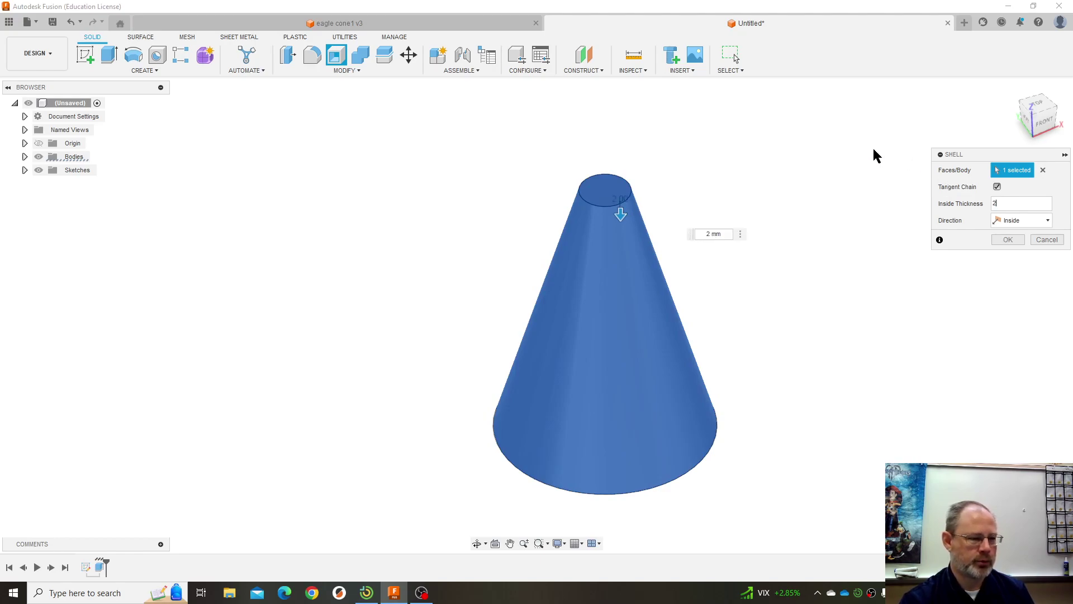
key(Return)
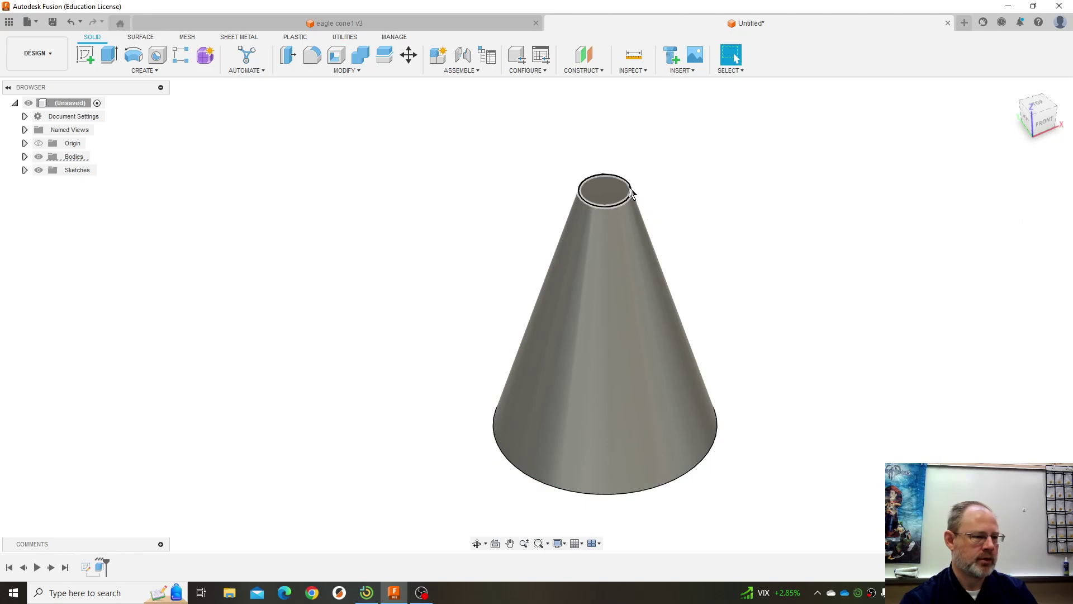
Step: Shell the cone with an inside thickness of 2 mm, opening it at its small top face
click(632, 193)
click(391, 71)
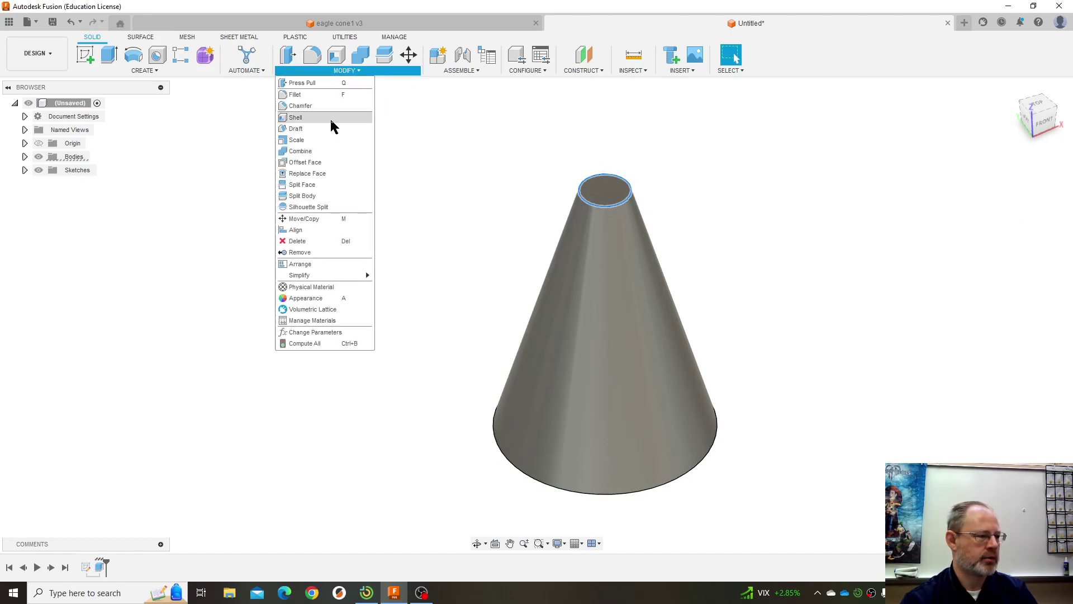
click(330, 119)
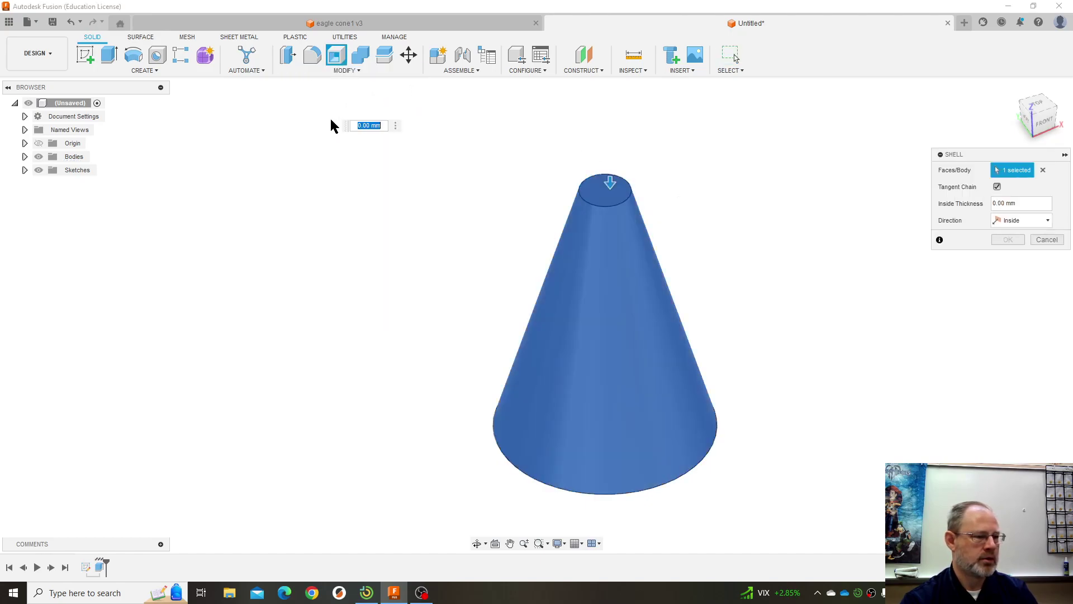
click(631, 192)
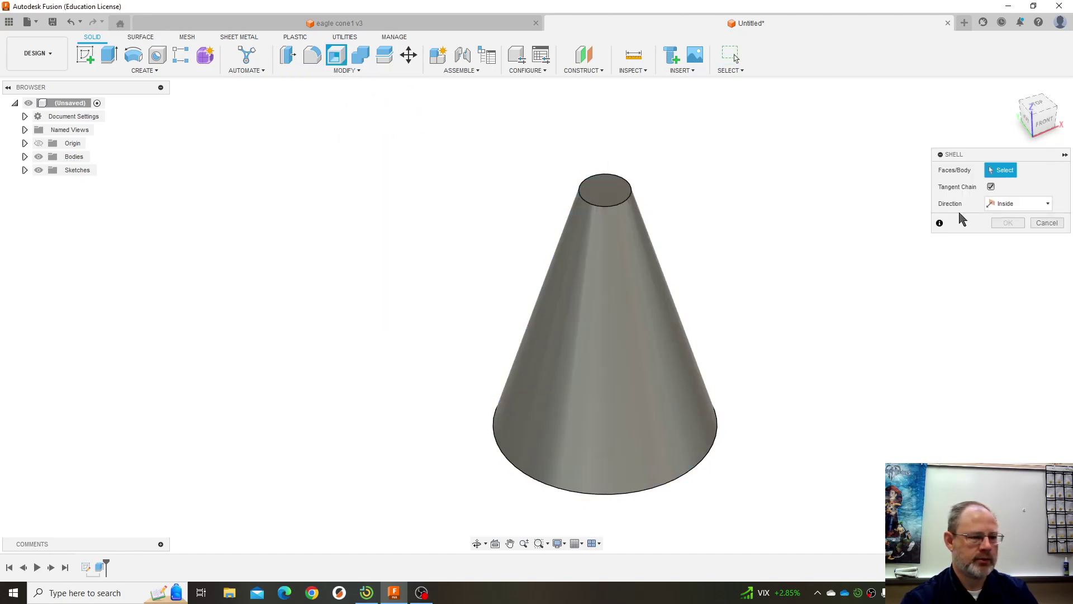
click(619, 195)
click(1016, 203)
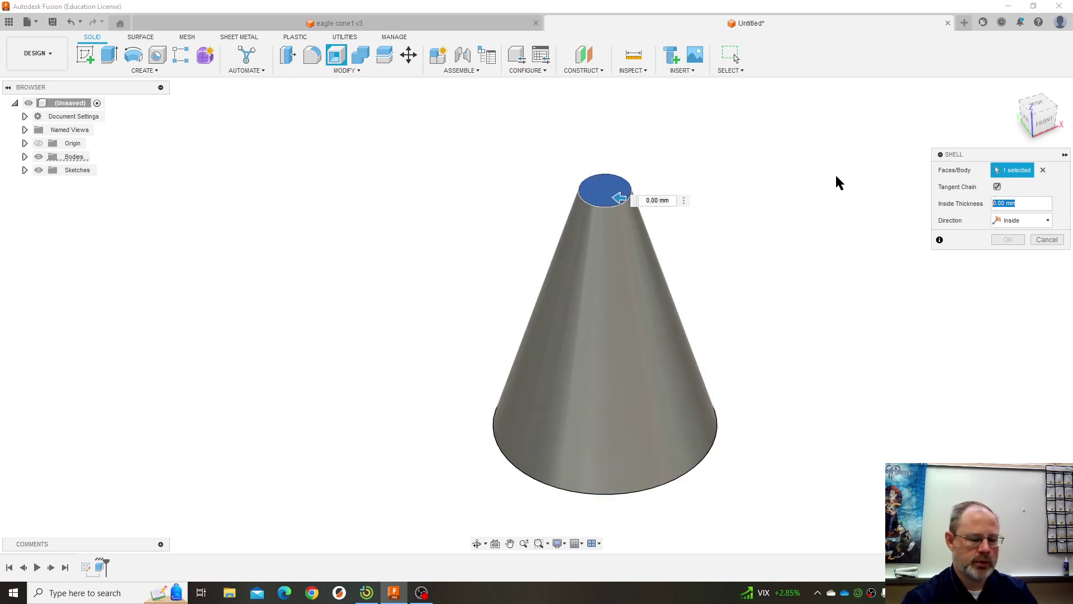
text(2)
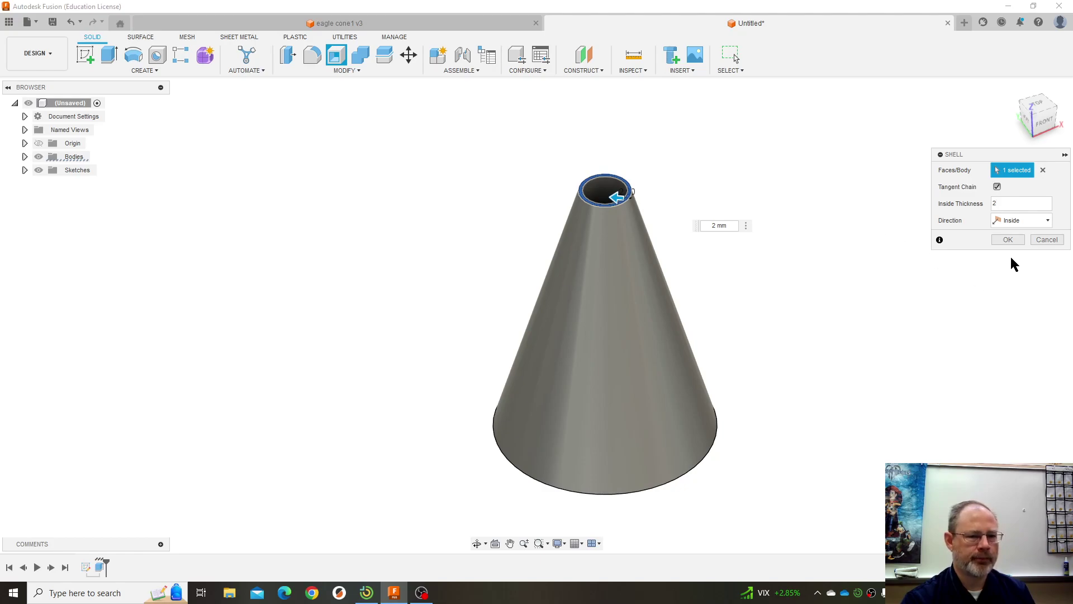
key(Return)
mouse_move(738, 223)
shift+middle_down()
mouse_move(746, 246)
mouse_move(748, 204)
mouse_move(750, 273)
mouse_move(757, 108)
mouse_move(733, 257)
mouse_move(745, 204)
mouse_move(723, 220)
shift+middle_up()
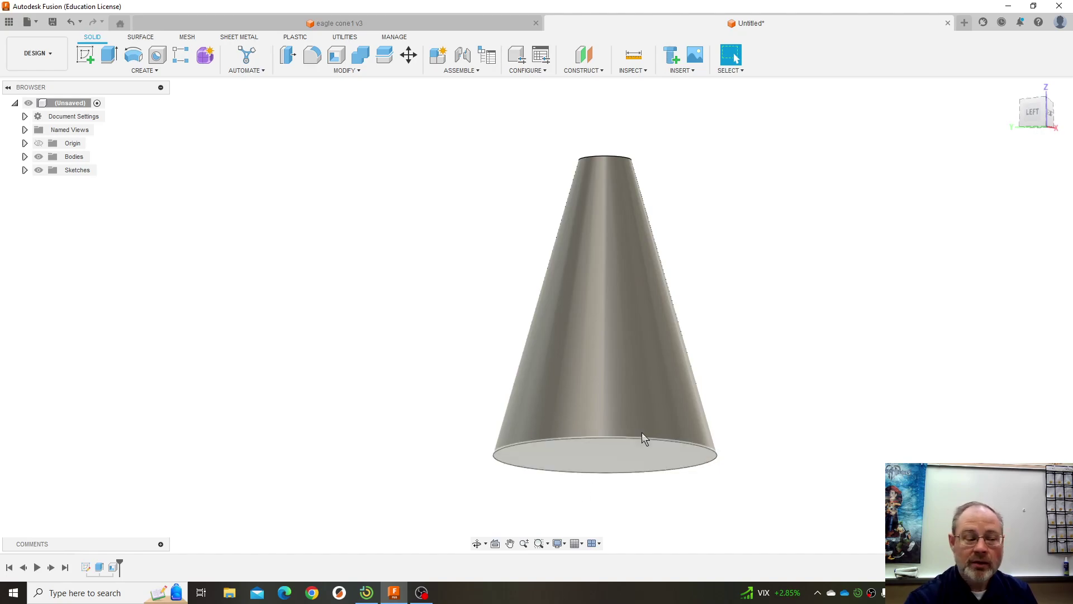
Step: Extrude the cone's large bottom face inward as a cut to open the base
click(609, 462)
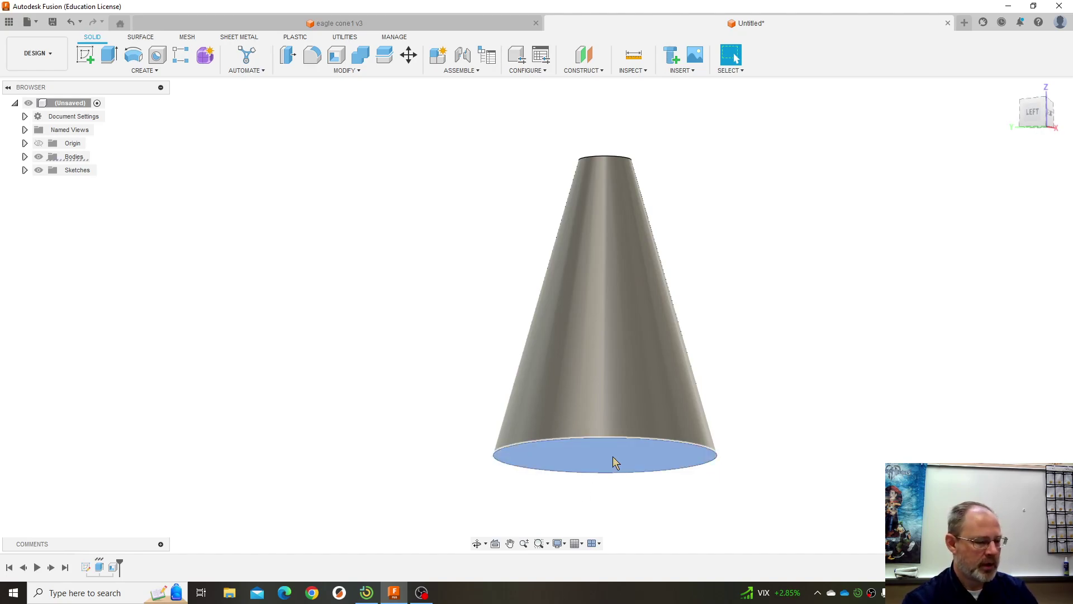
key(e)
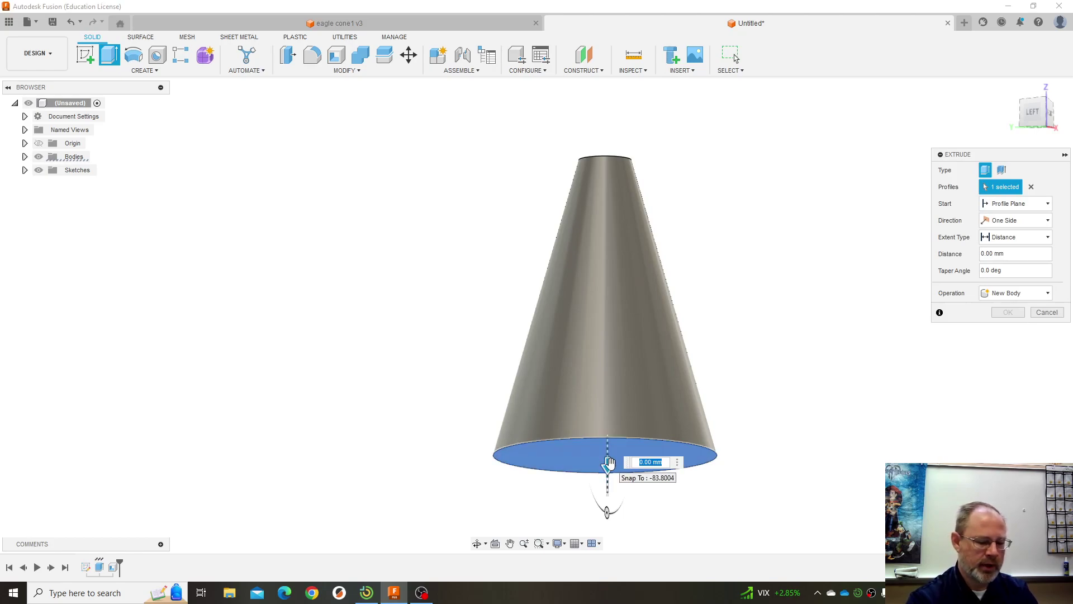
drag(610, 461, 606, 444)
key(Return)
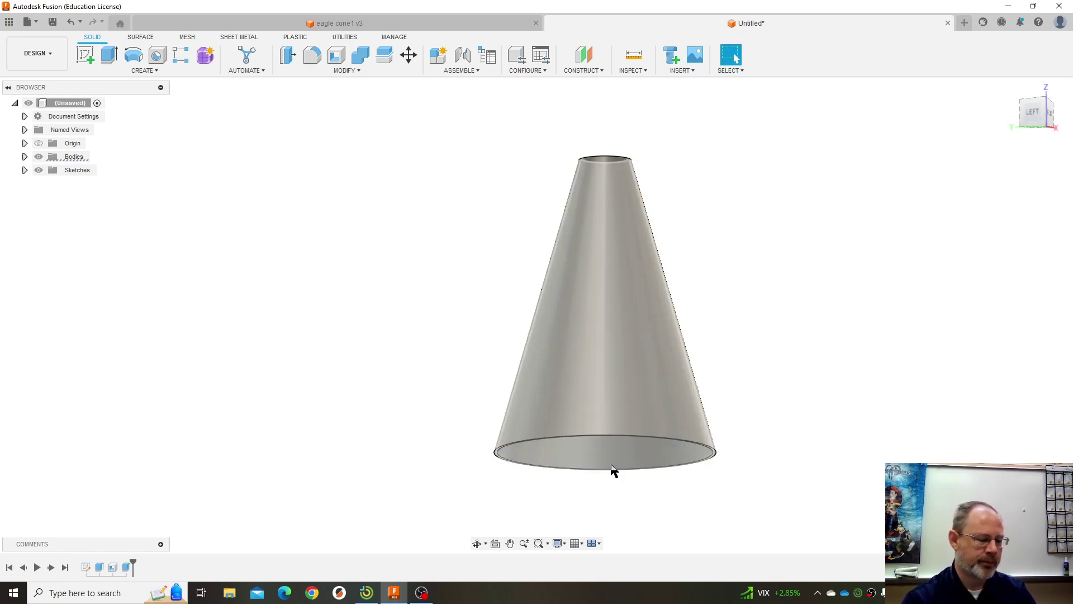
shift+middle_drag(824, 409, 690, 240)
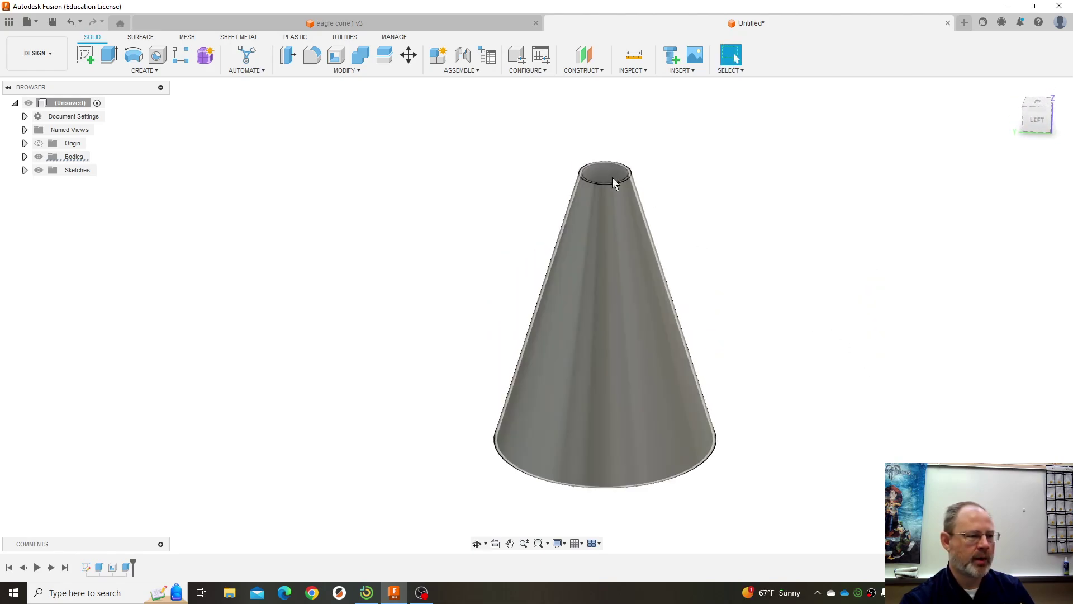
shift+middle_drag(613, 177, 750, 299)
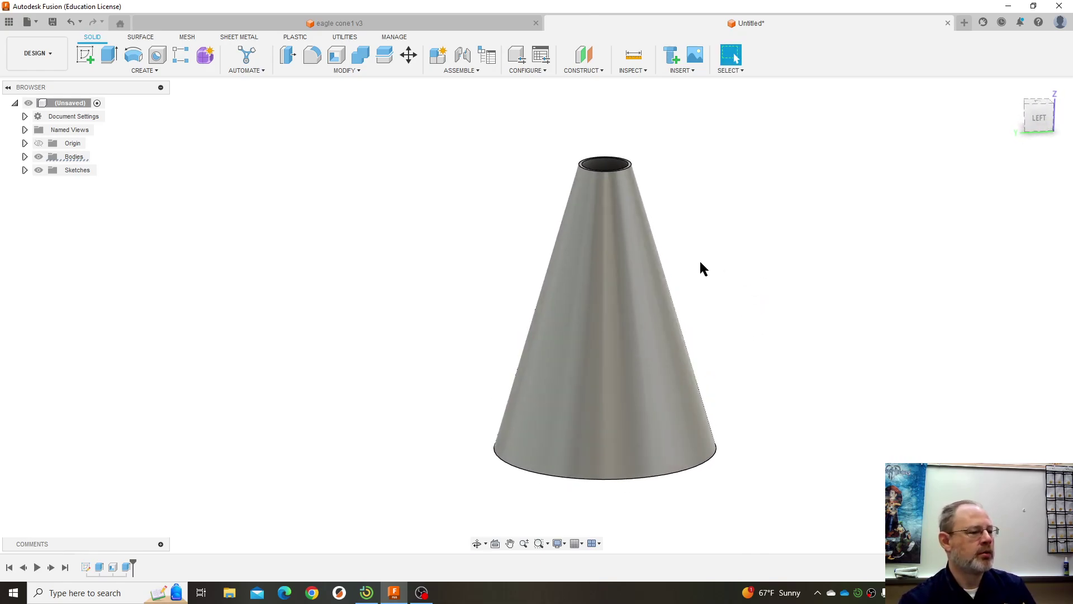
Step: Create a construction plane offset 110 mm from the vertical XZ origin plane, outside the back of the cone
middle_drag(703, 269, 639, 183)
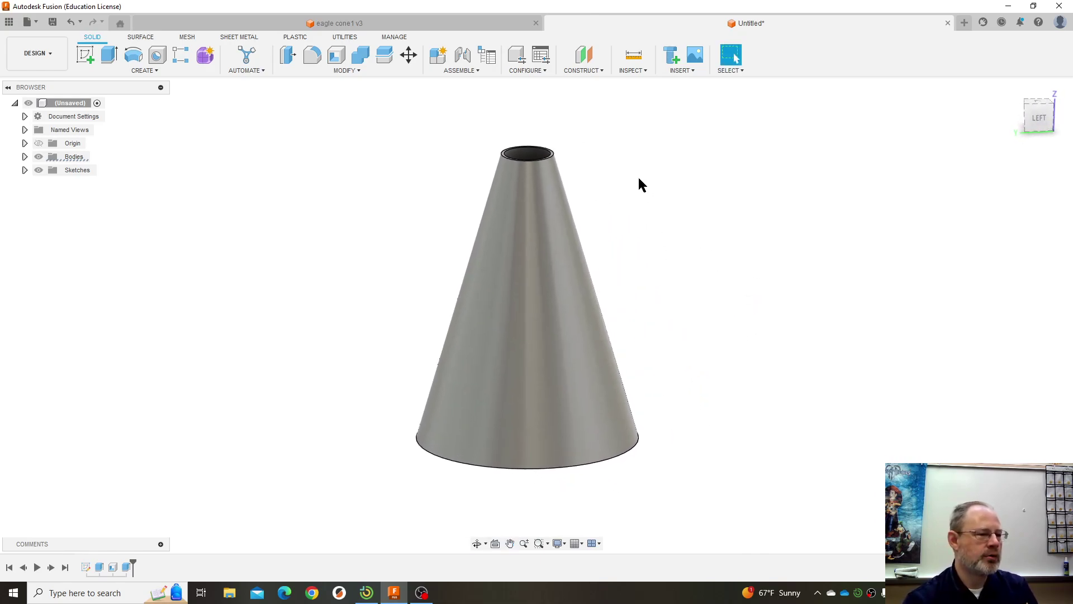
click(587, 73)
click(590, 83)
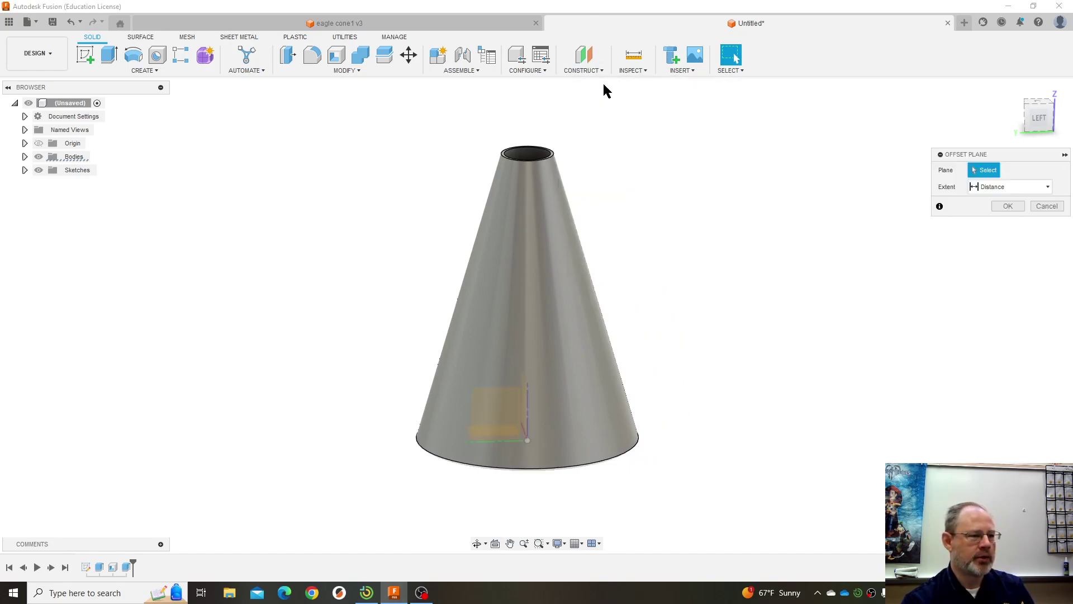
shift+middle_drag(708, 302, 691, 344)
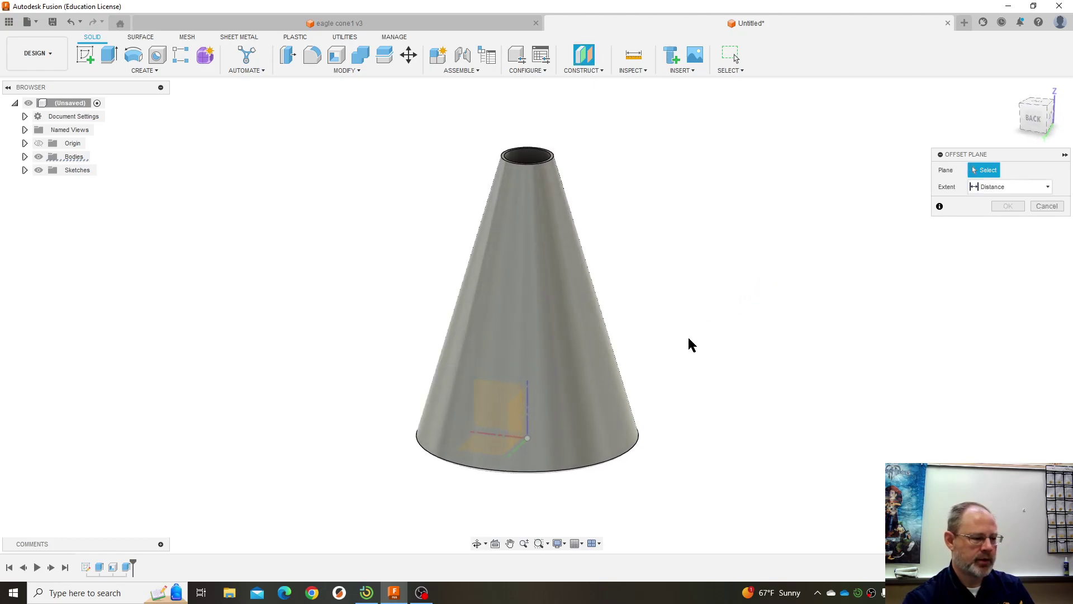
click(490, 401)
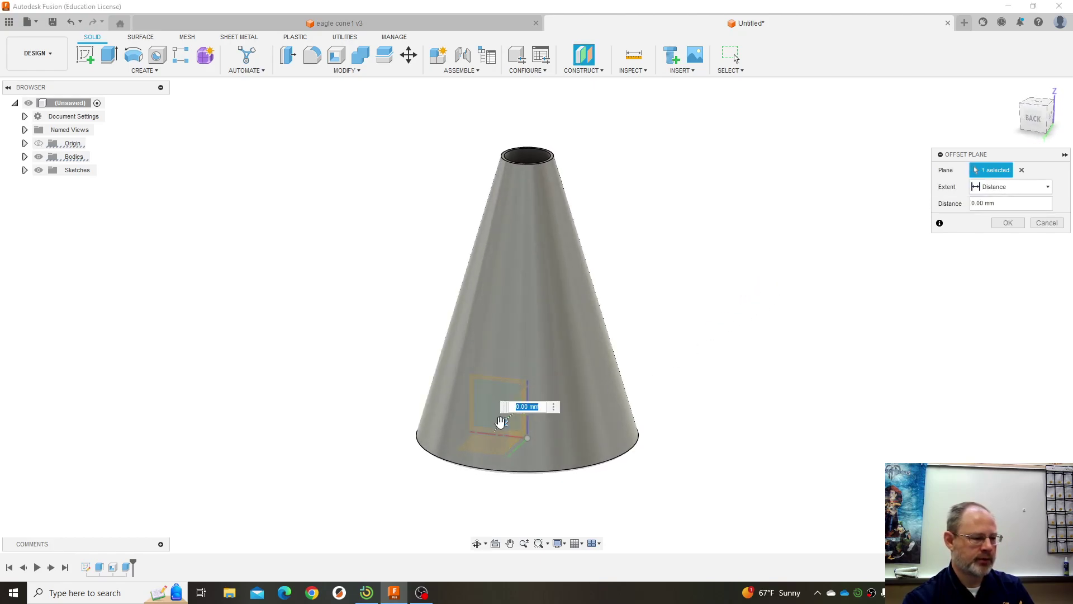
drag(500, 423, 456, 485)
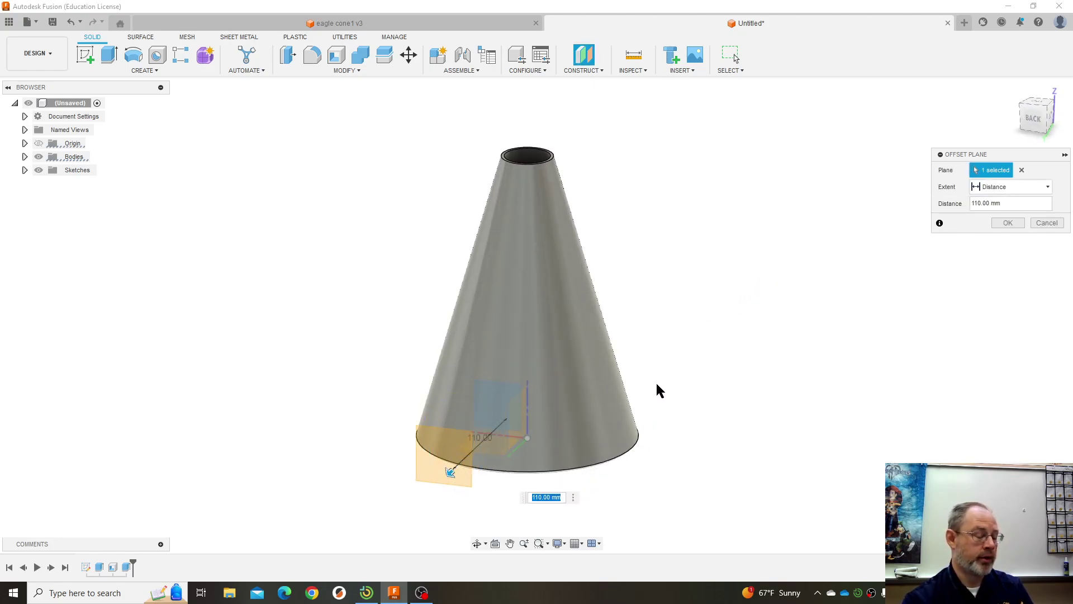
shift+middle_drag(702, 320, 788, 313)
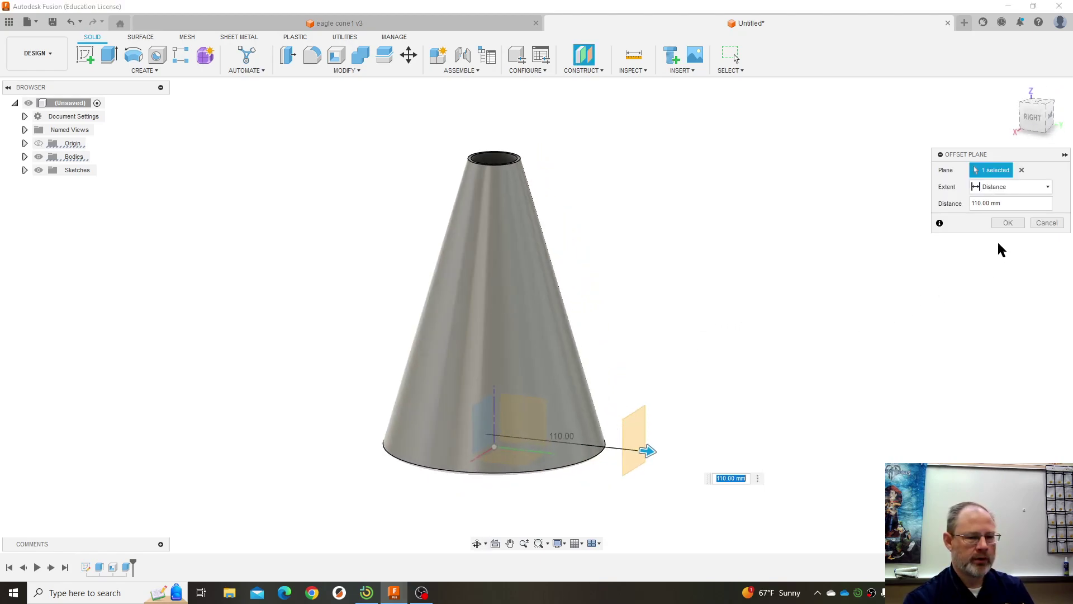
click(1004, 224)
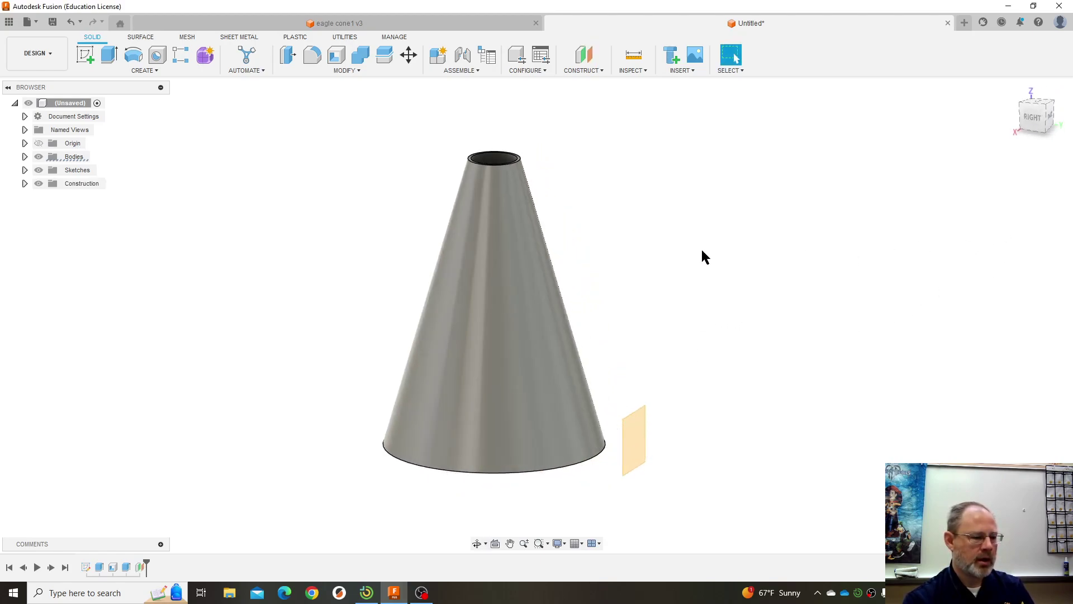
Step: Start a sketch on the offset plane and place a rectangular text frame across the lower part of the cone
click(150, 71)
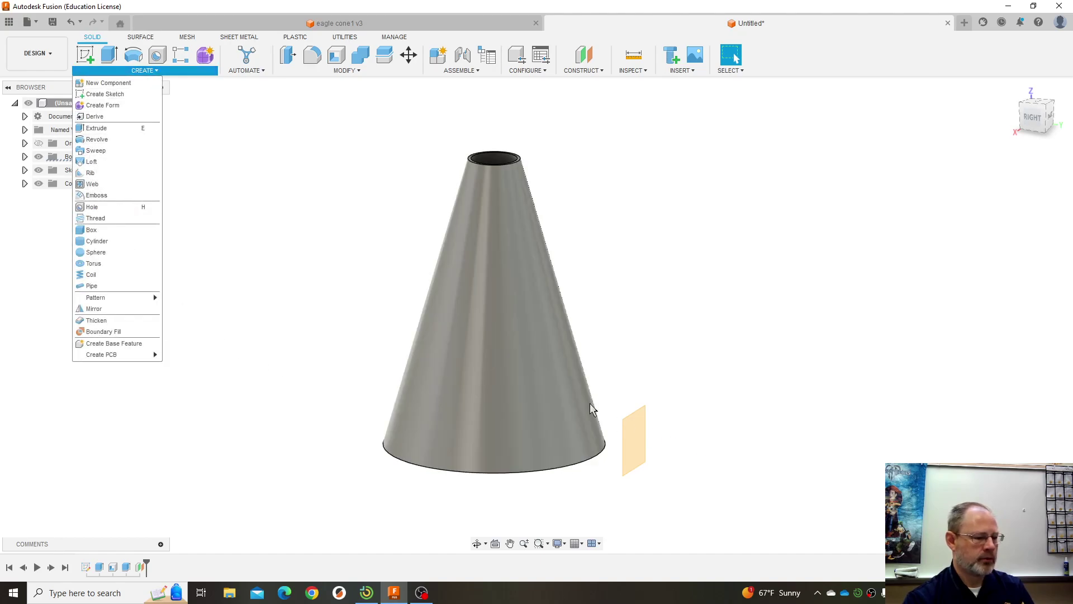
click(105, 94)
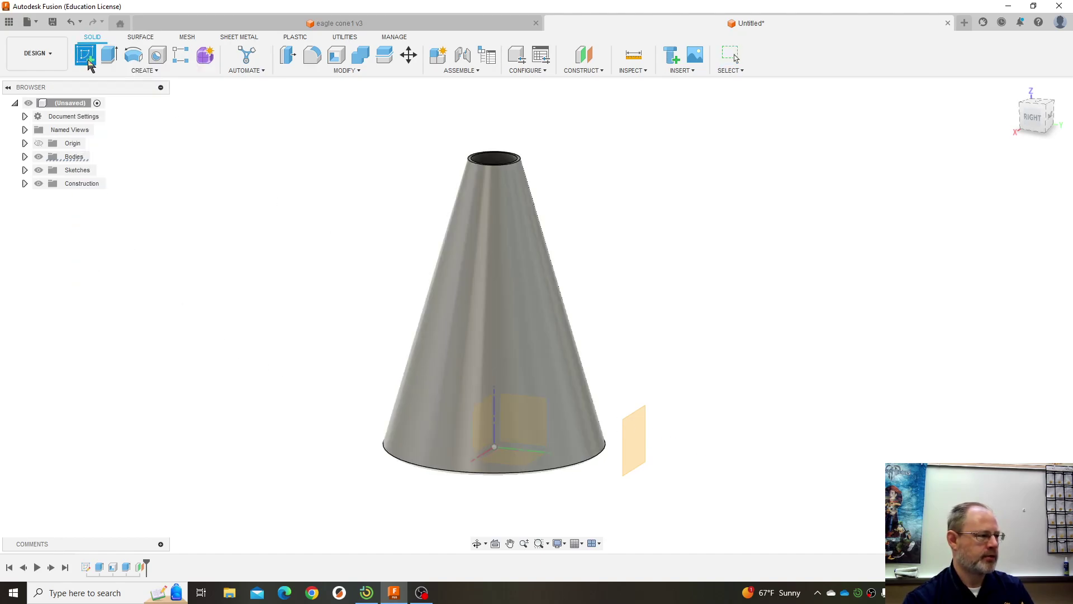
click(635, 438)
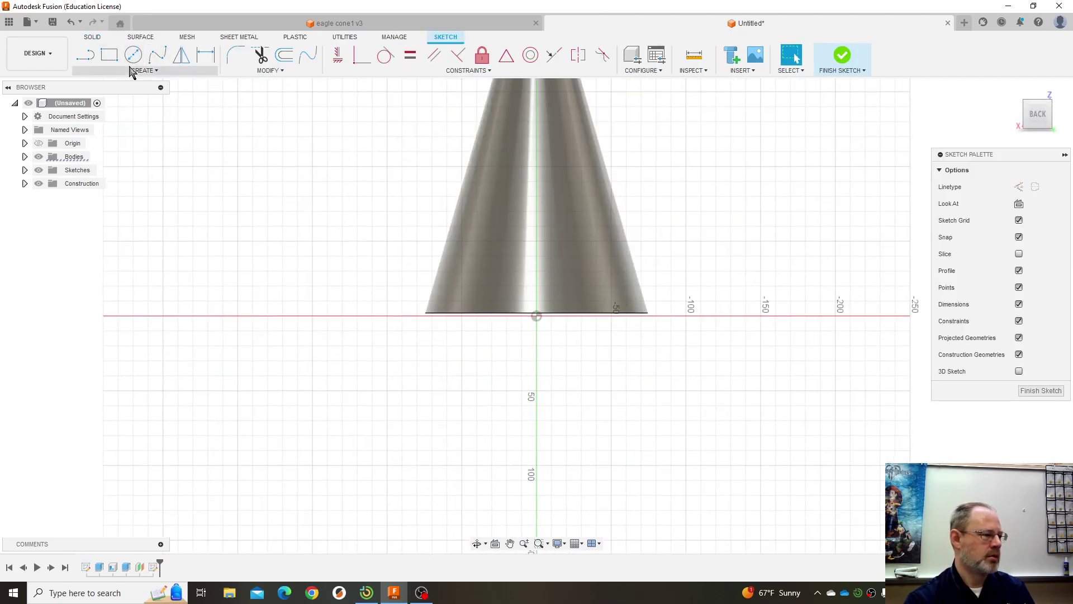
click(134, 71)
click(109, 195)
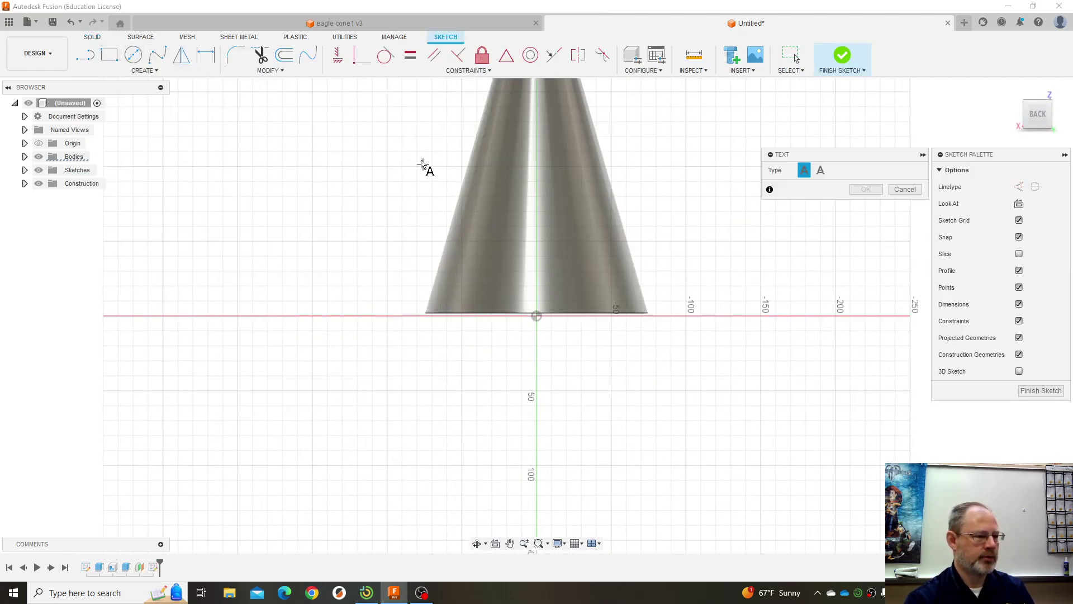
click(412, 147)
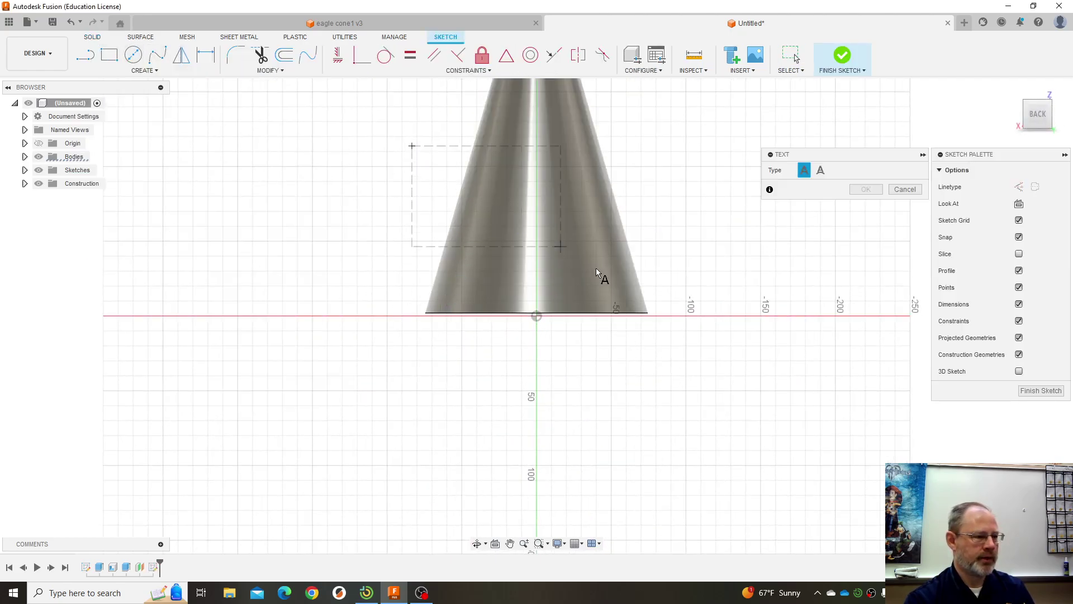
click(678, 283)
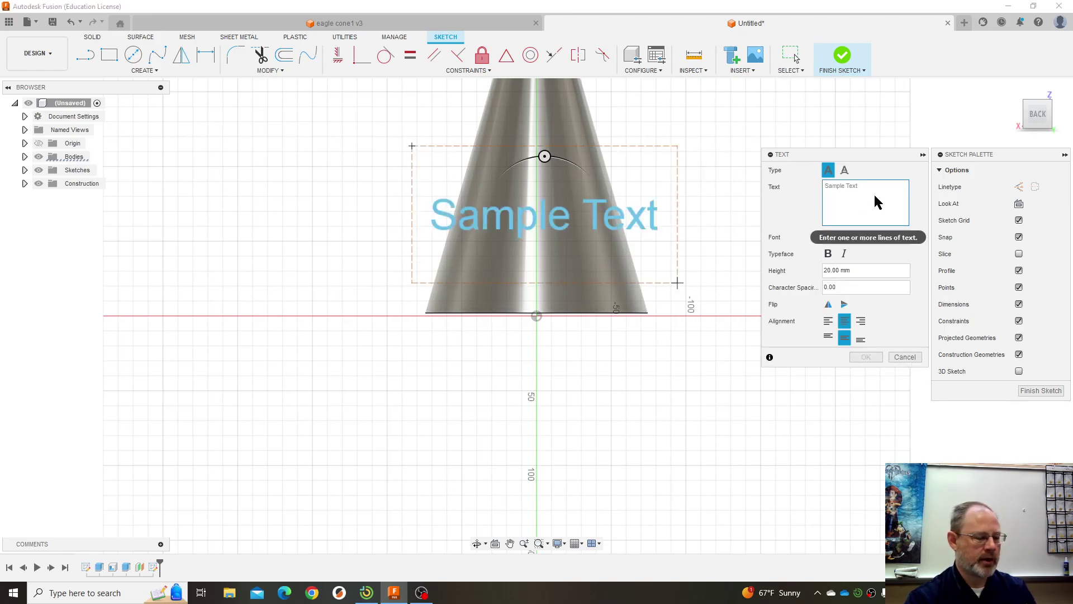
Step: Enter the text "WOOT I'M A CONE" in the frame and finish the sketch
text(WOOT )
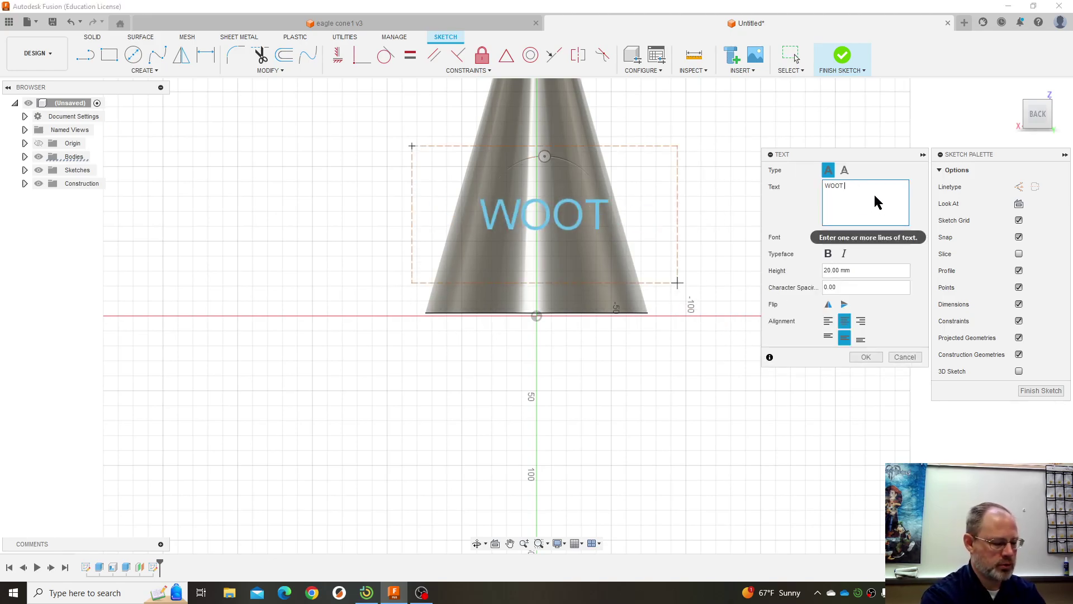
text(IM A)
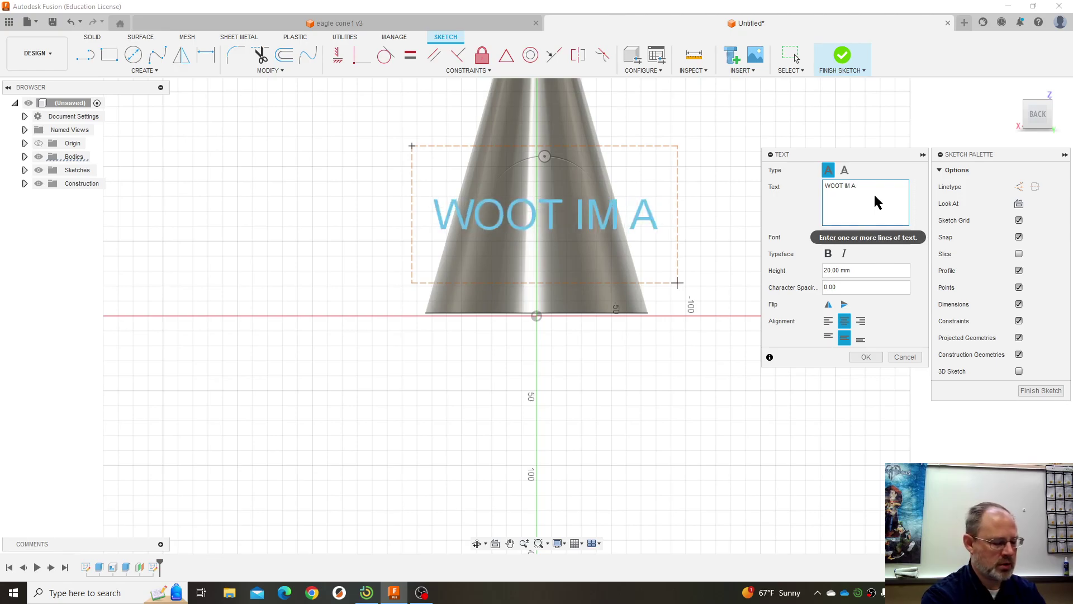
text( CONE)
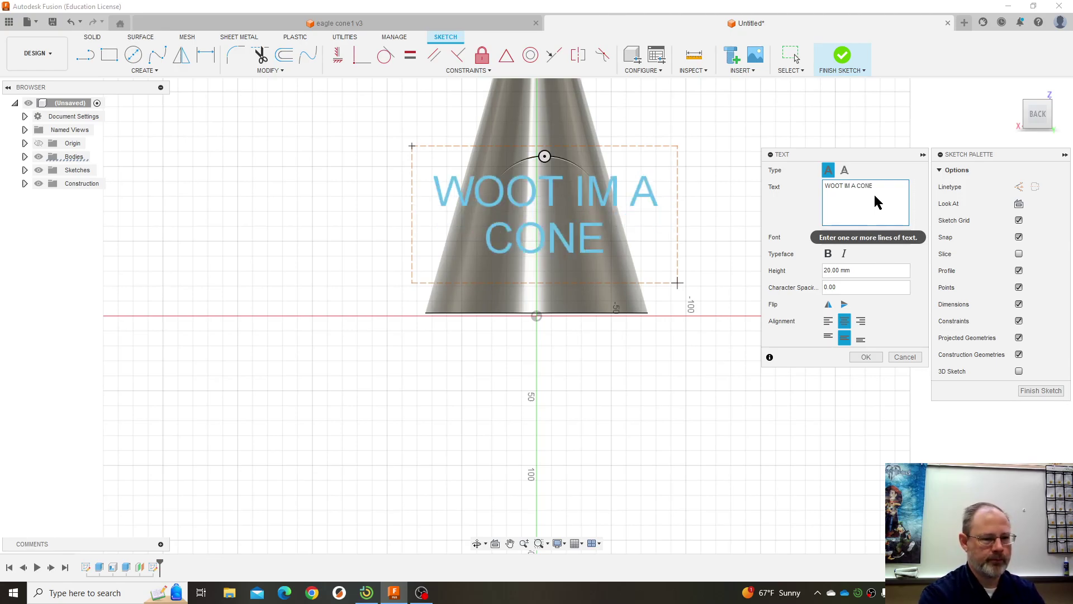
text(')
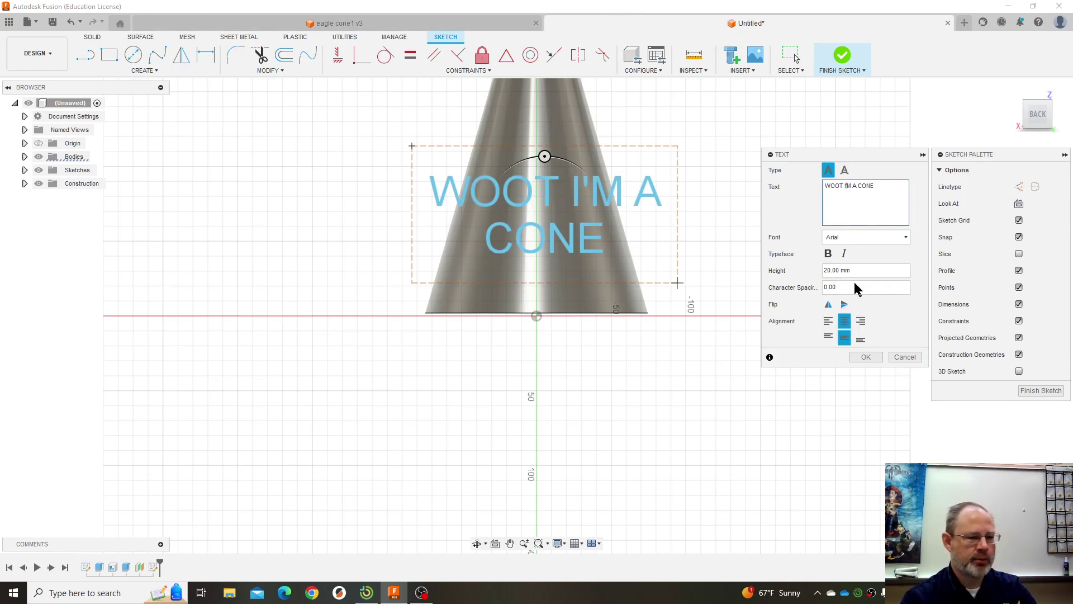
click(867, 358)
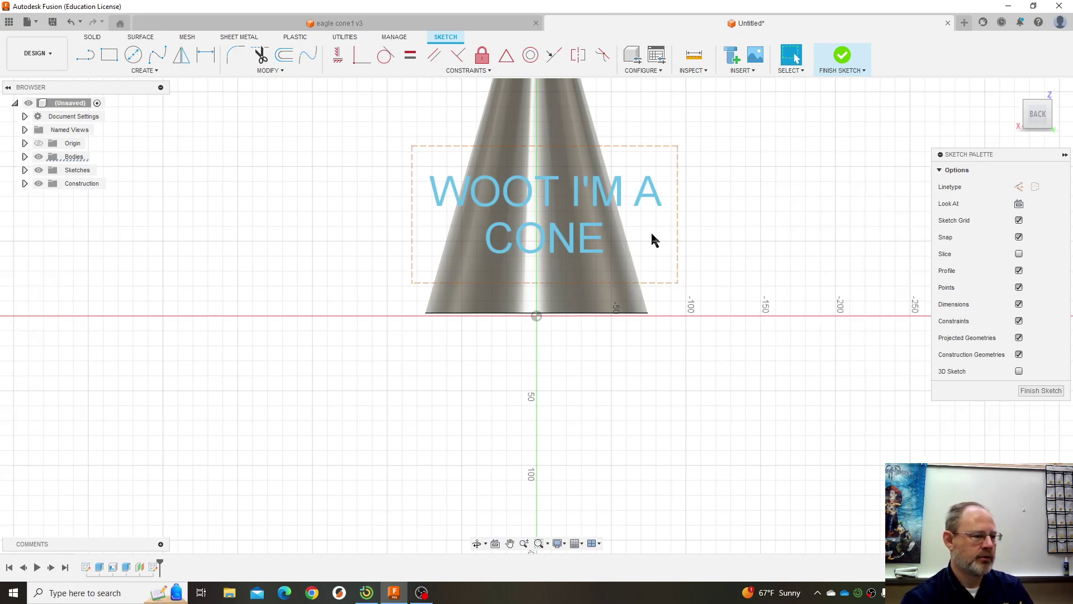
click(1040, 391)
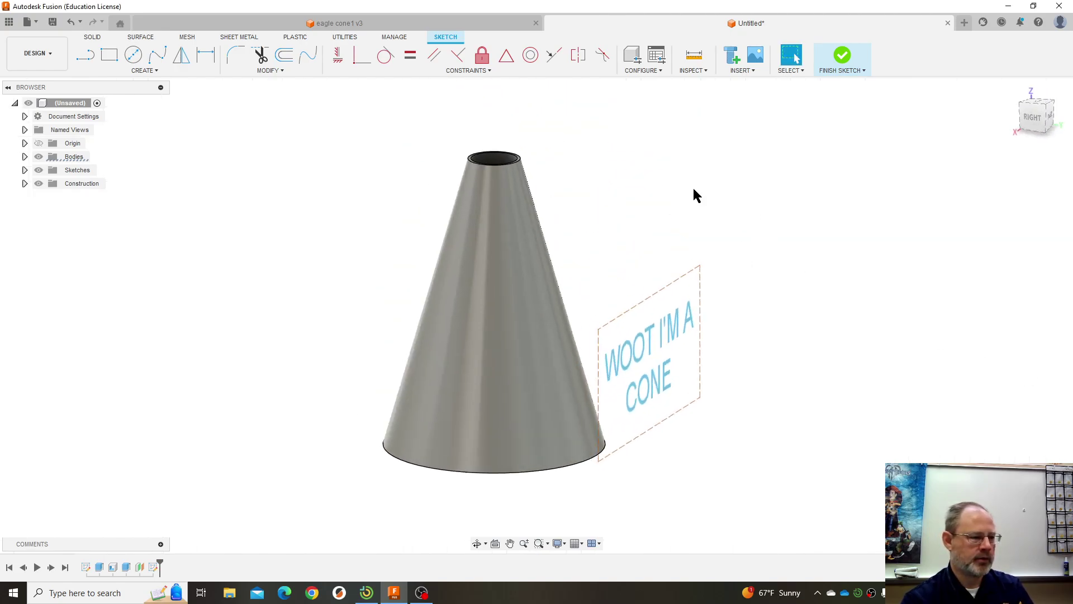
Step: Start an Emboss with the sketched text as the profile and the cone's outer surface as the target face
mouse_move(743, 219)
shift+middle_down()
mouse_move(773, 237)
mouse_move(763, 223)
shift+middle_up()
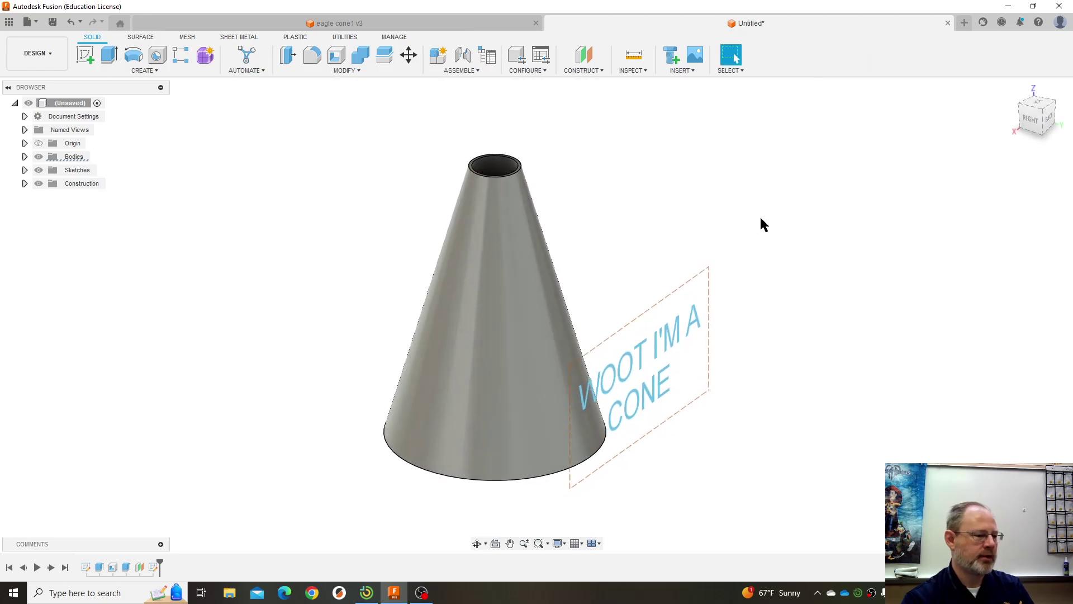
click(146, 72)
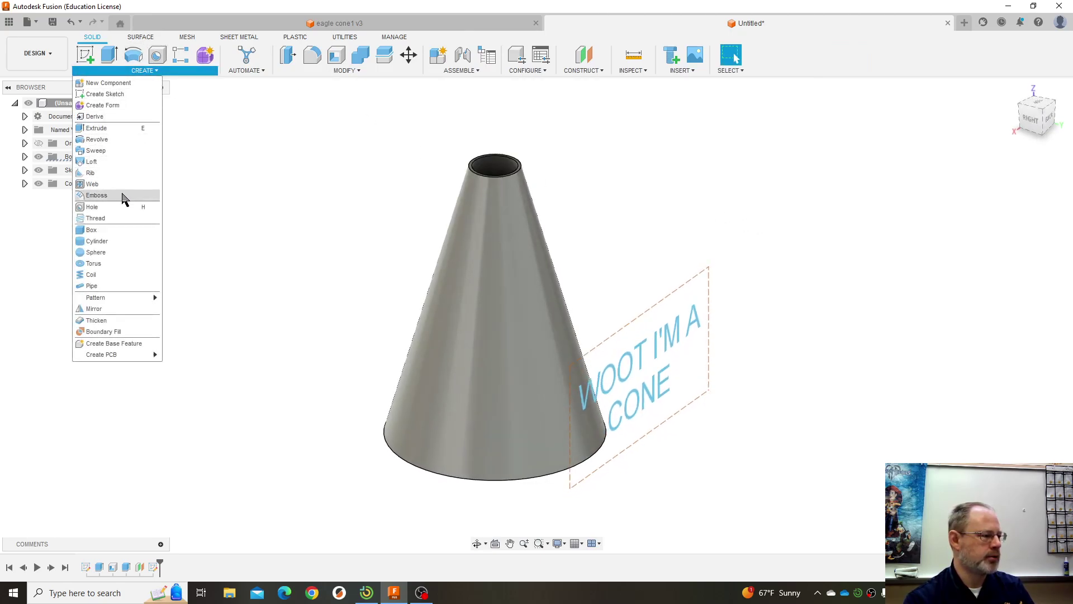
click(98, 195)
click(643, 358)
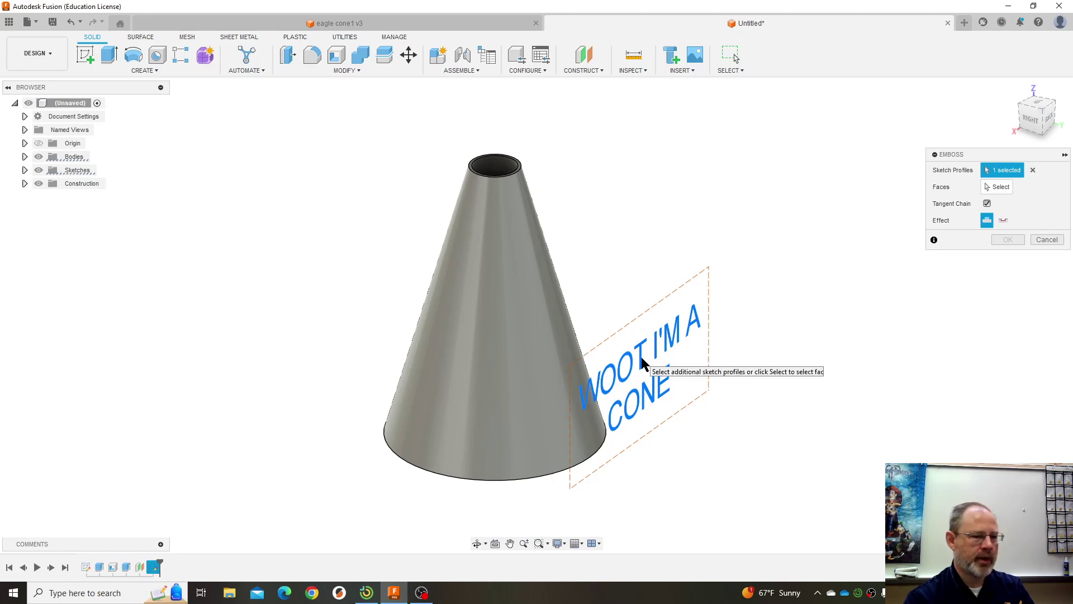
click(997, 187)
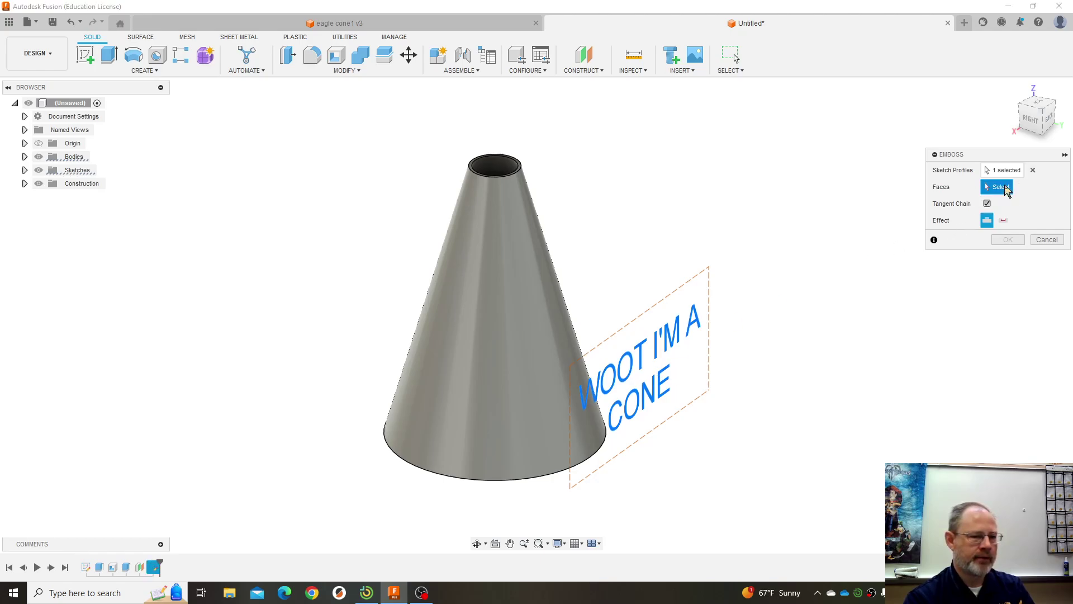
click(519, 354)
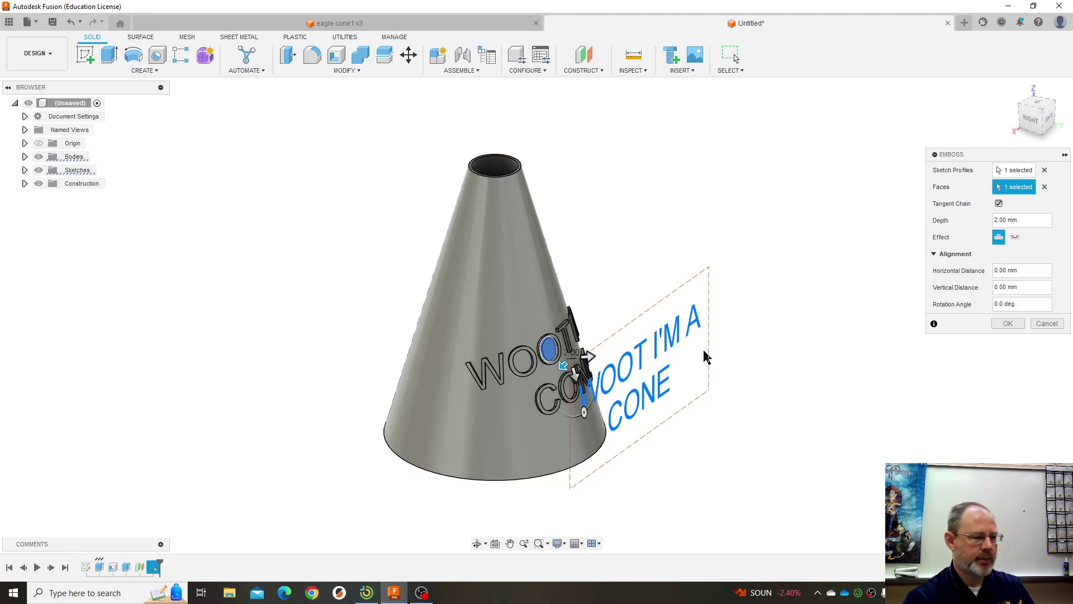
shift+middle_drag(790, 306, 771, 345)
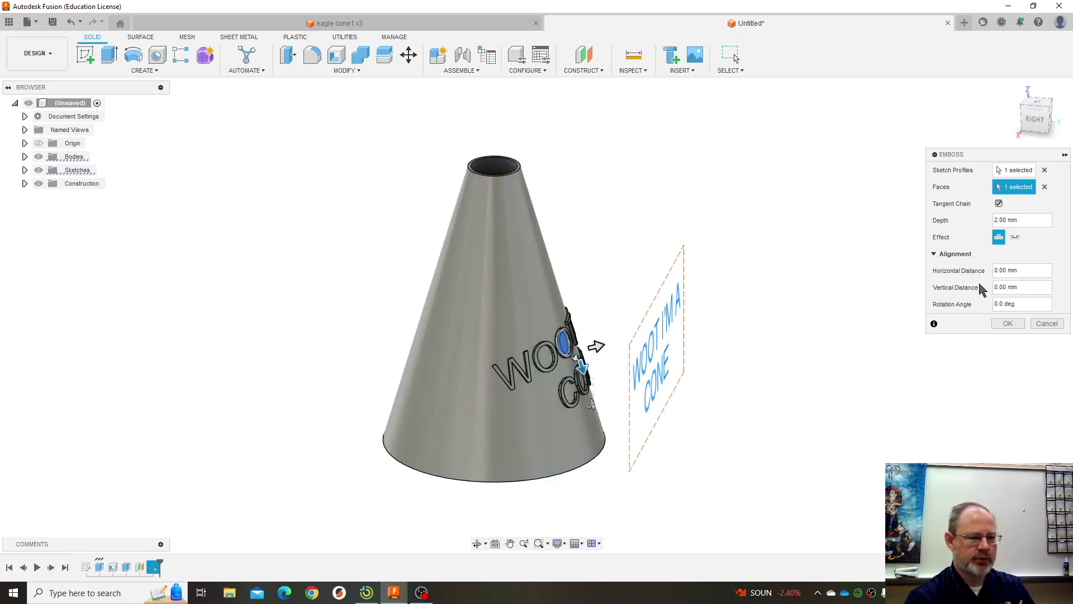
shift+middle_drag(816, 202, 855, 215)
Step: Set the emboss depth to 1 mm and complete the raised text on the cone
double_click(1012, 219)
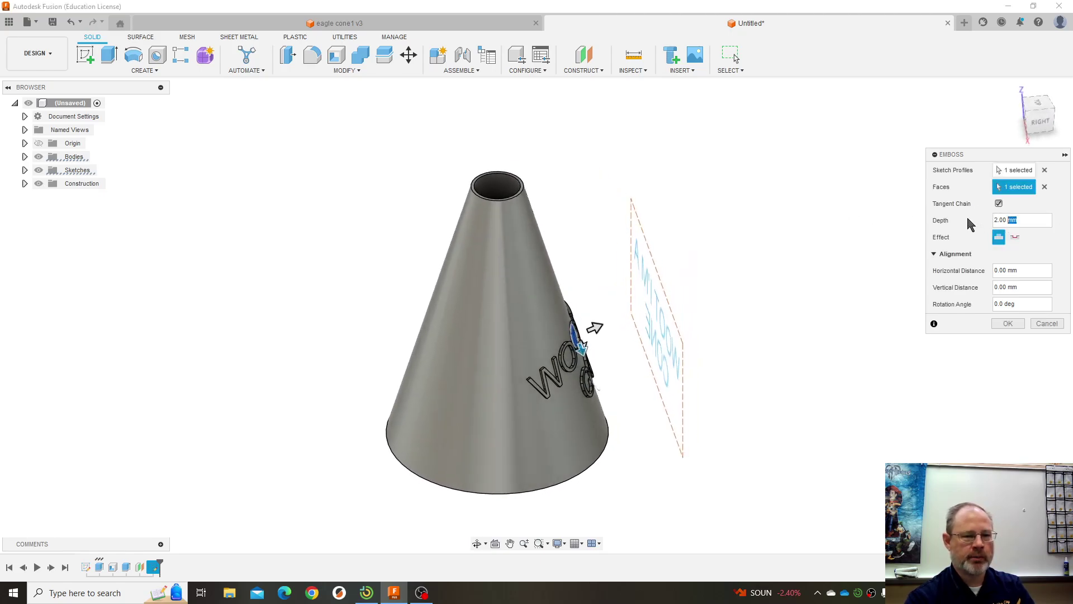
drag(1026, 219, 994, 222)
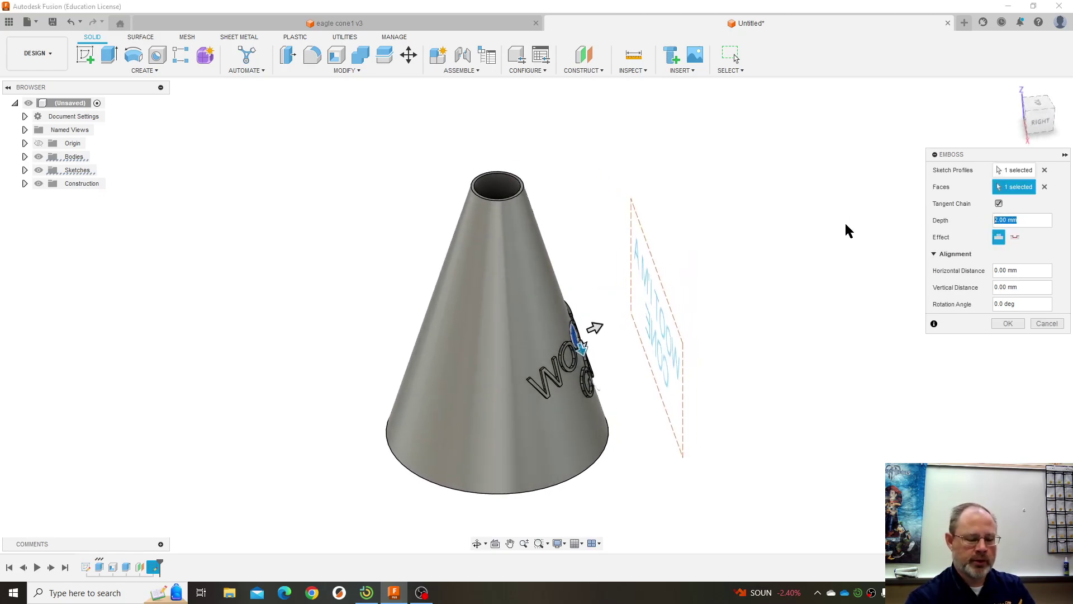
text(1)
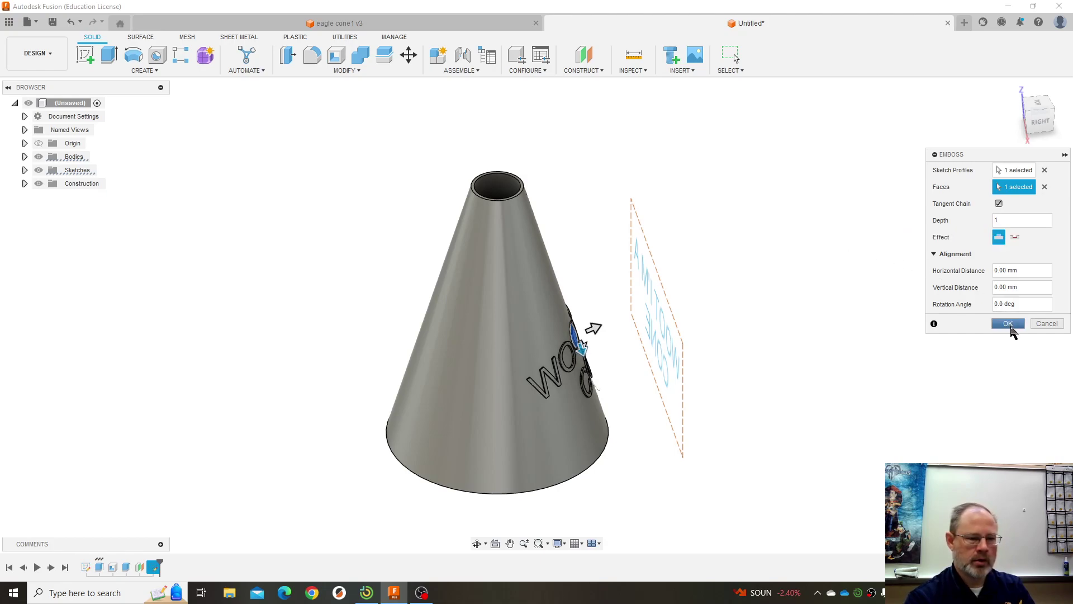
key(Return)
shift+middle_drag(850, 294, 728, 291)
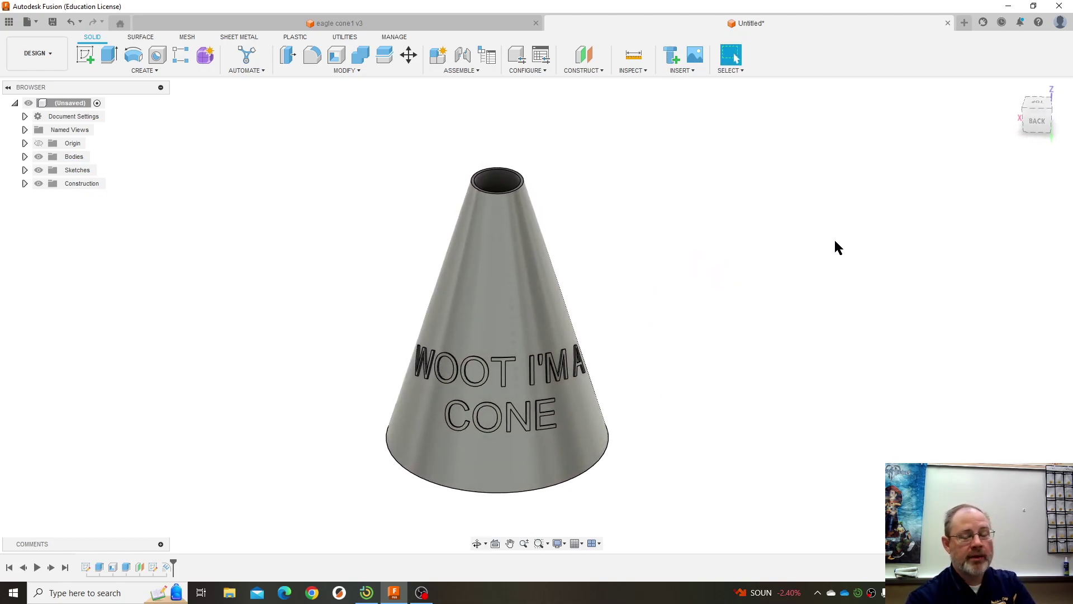
shift+middle_drag(810, 243, 608, 249)
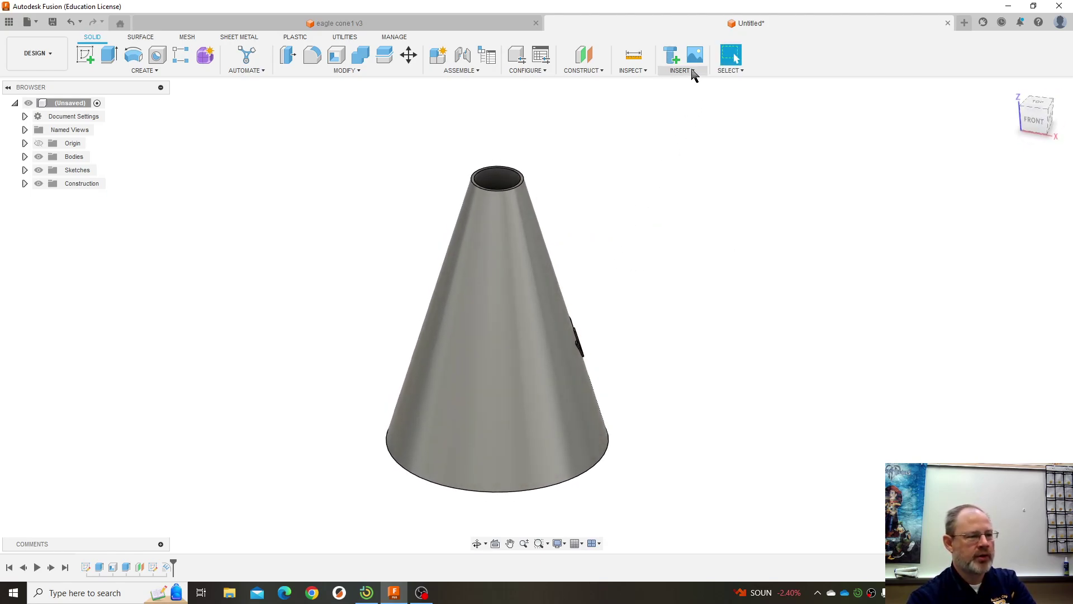
Step: Create an offset construction plane in front of the cone, -130 mm from the vertical front origin plane
click(574, 72)
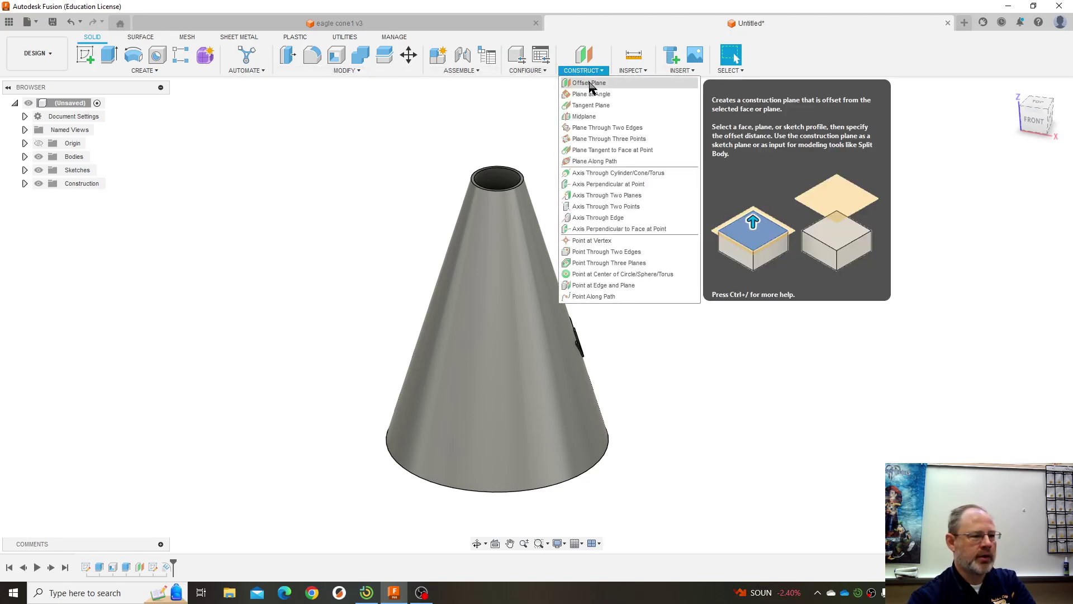
click(590, 83)
click(539, 437)
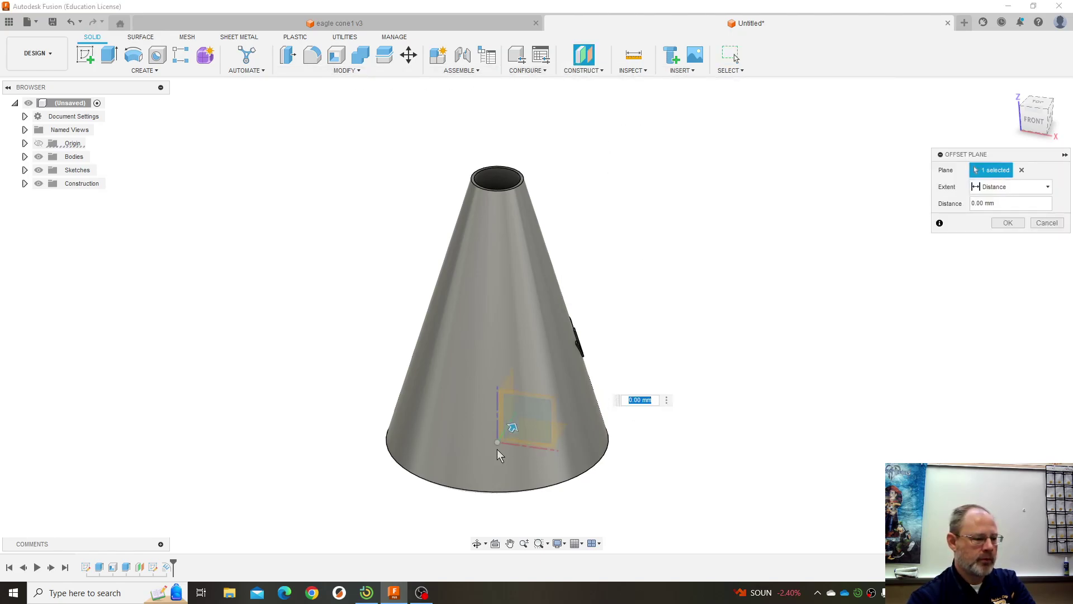
drag(512, 431, 453, 524)
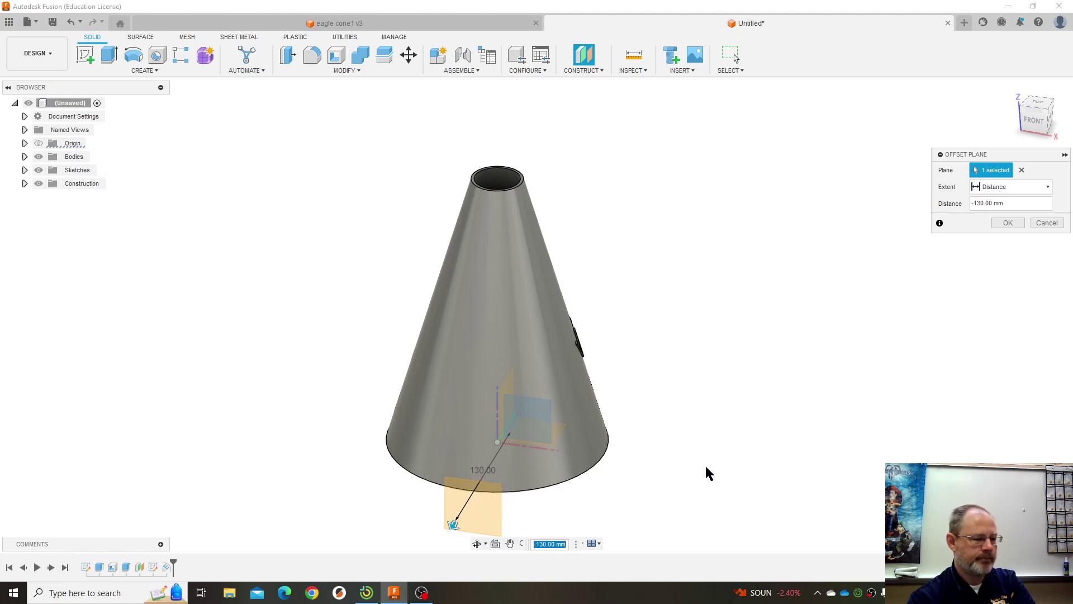
click(1008, 224)
middle_drag(810, 351, 828, 331)
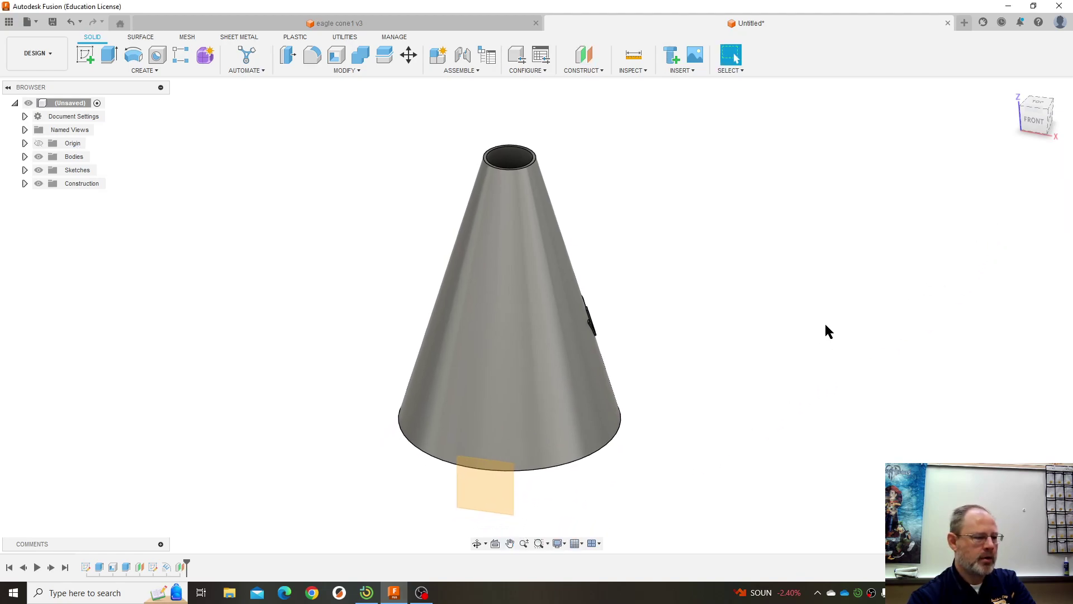
Step: Insert the SVG file brand-microgenetics-svgrepo-com from the Downloads folder onto the new offset plane
click(691, 70)
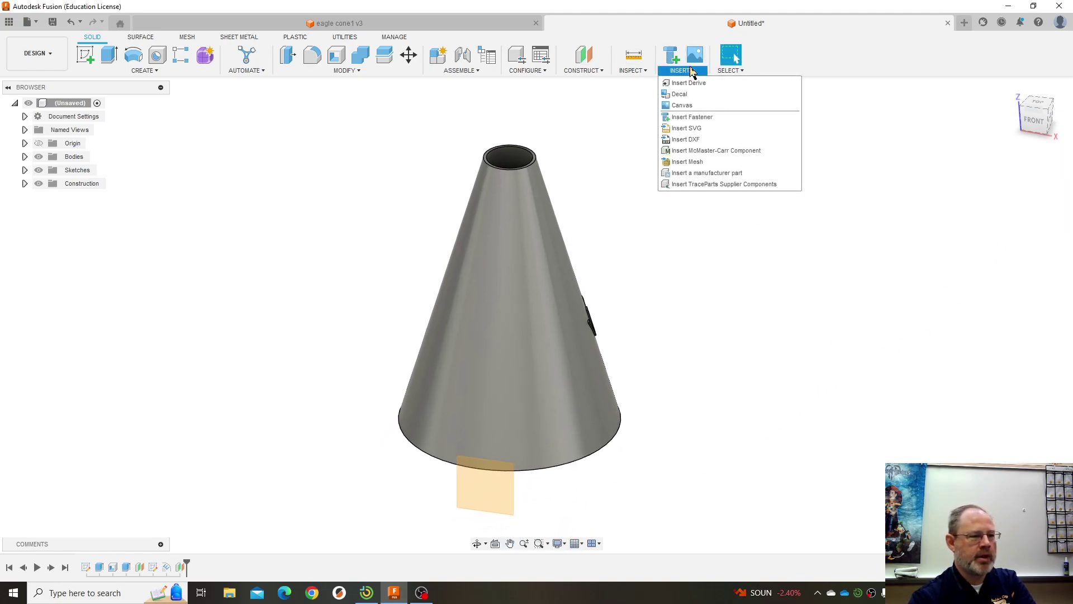
click(701, 129)
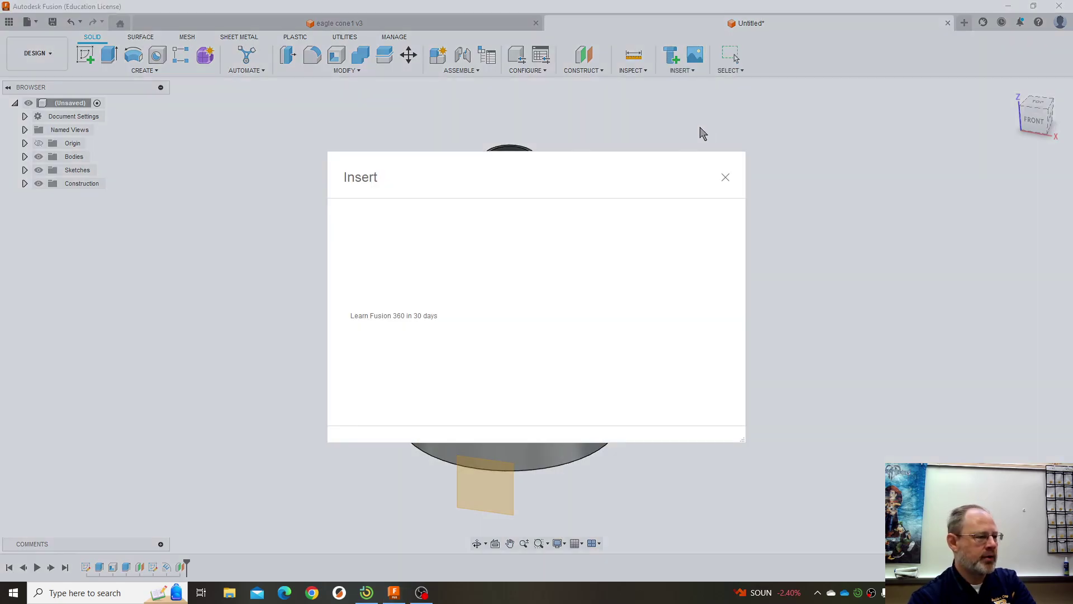
click(402, 412)
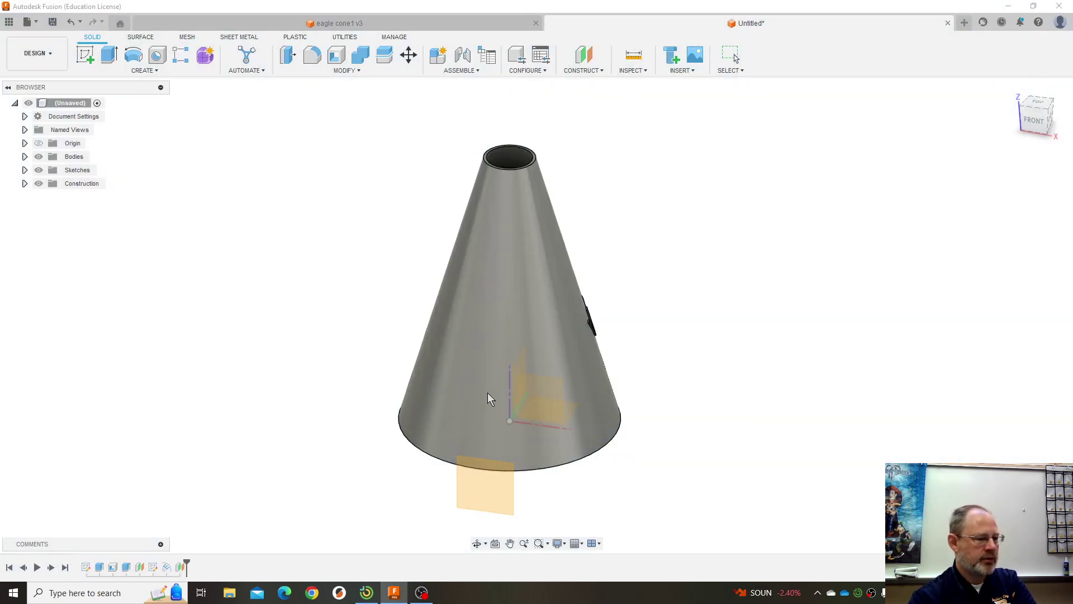
click(194, 107)
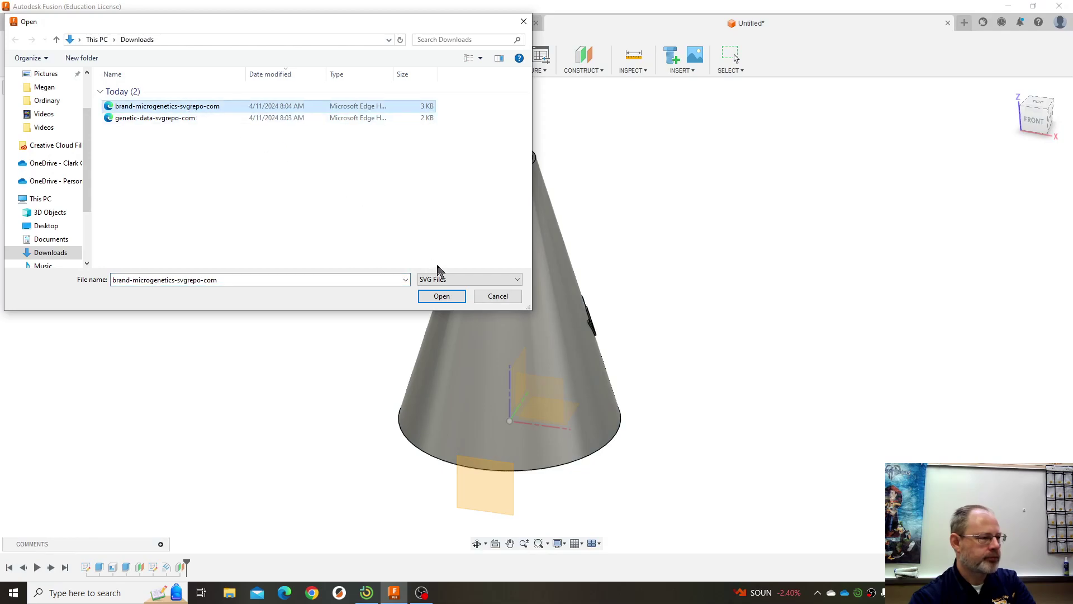
click(442, 297)
scroll(648, 335, up, 3)
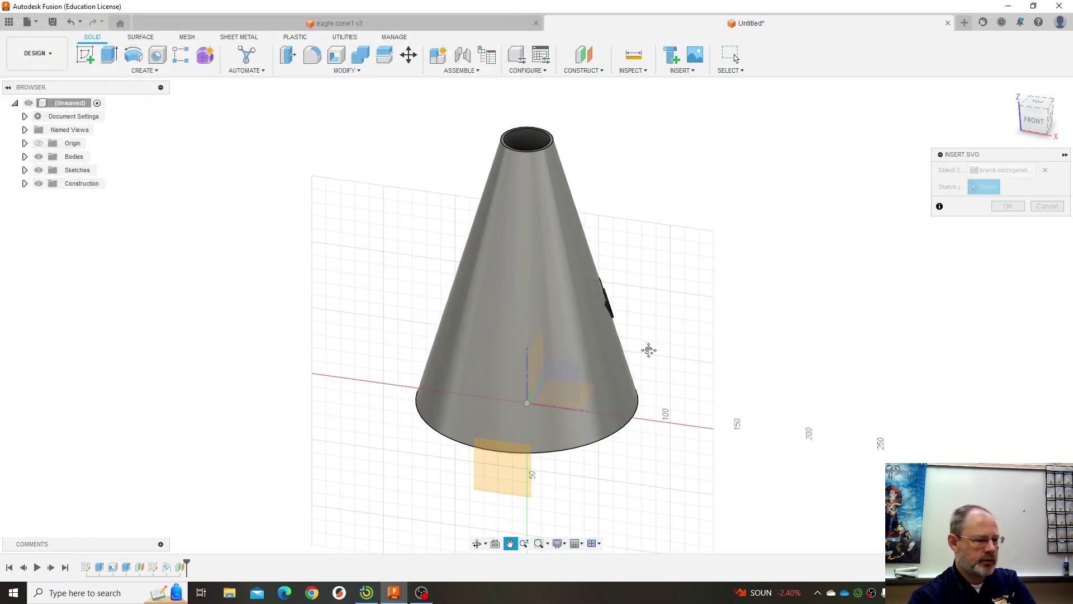
click(560, 391)
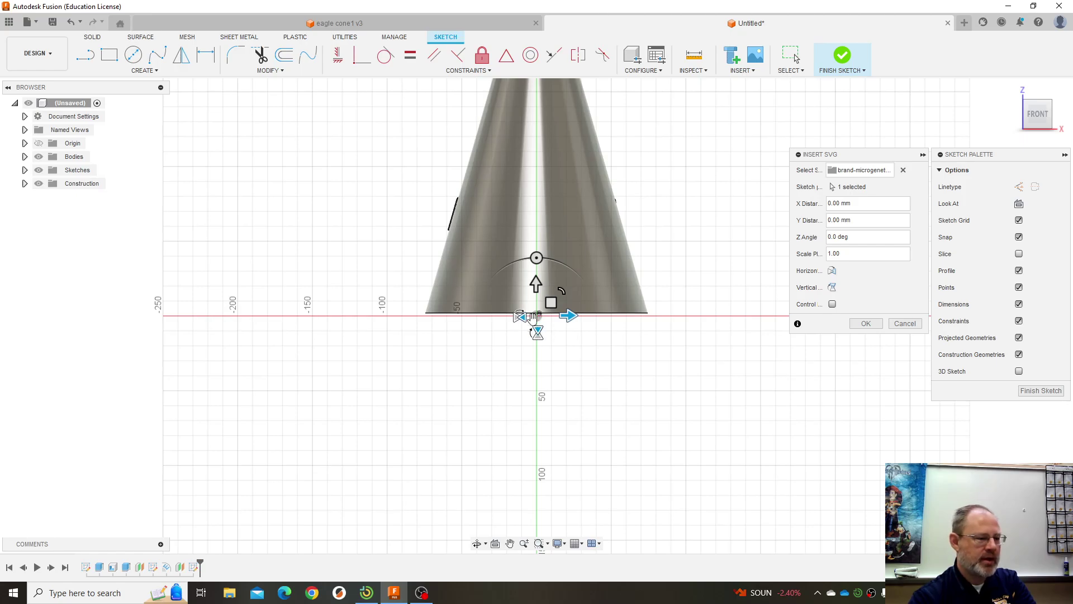
Step: Scale the inserted SVG artwork to about 27.16 so it overlaps the cone's lower part, and finish the sketch
drag(563, 290, 609, 271)
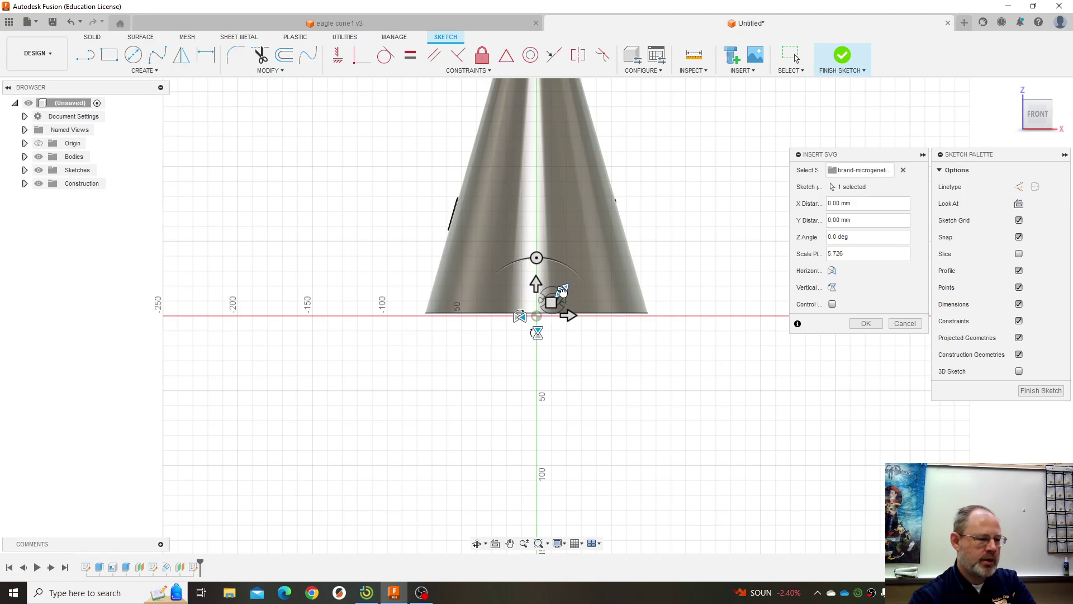
drag(563, 290, 678, 153)
middle_drag(678, 153, 692, 268)
shift+middle_drag(673, 204, 689, 246)
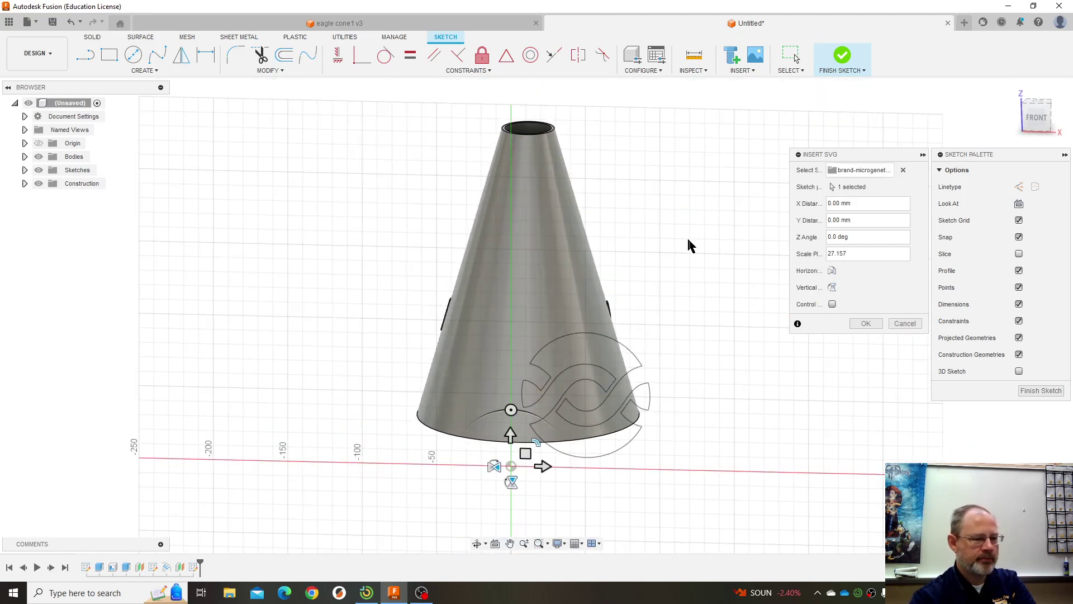
click(856, 325)
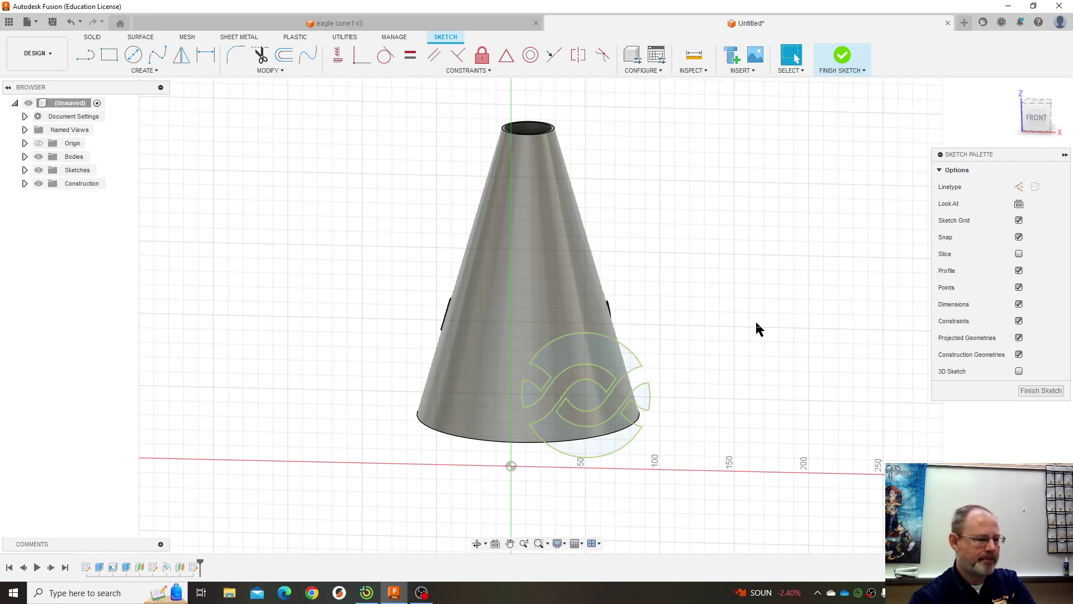
click(144, 71)
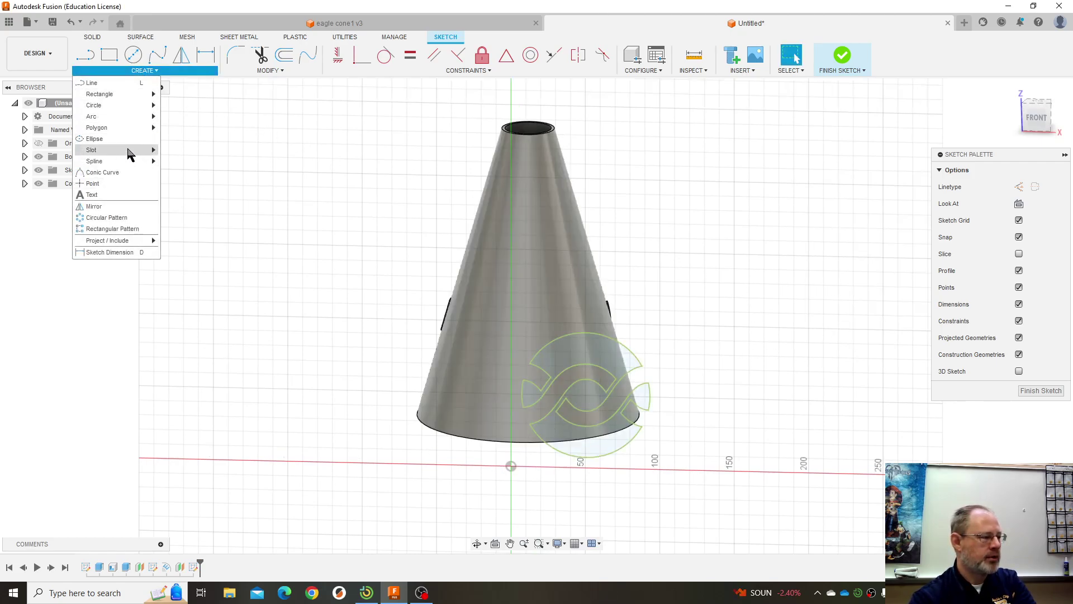
click(1039, 391)
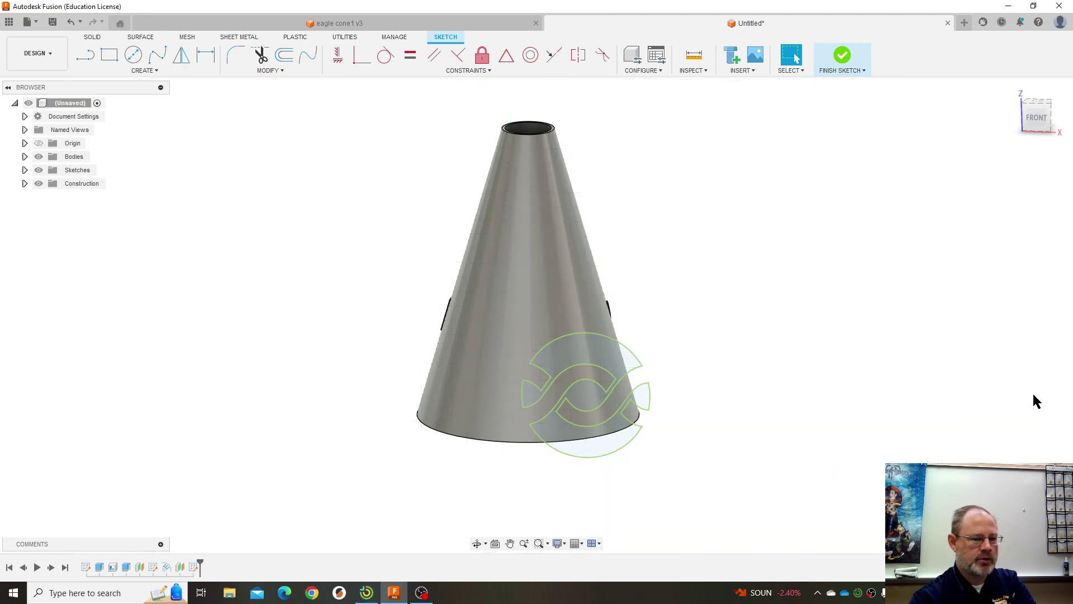
Step: Start an Emboss with the SVG artwork as the profile and the cone's outer surface as the target face
mouse_move(695, 256)
shift+middle_down()
mouse_move(788, 302)
mouse_move(706, 267)
shift+middle_up()
click(144, 71)
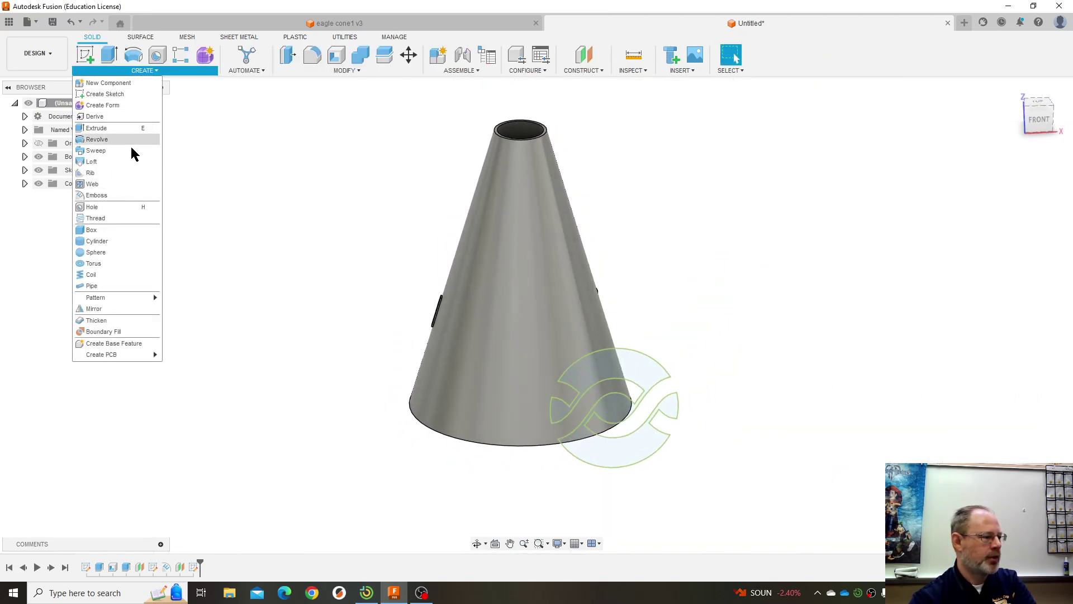
click(97, 196)
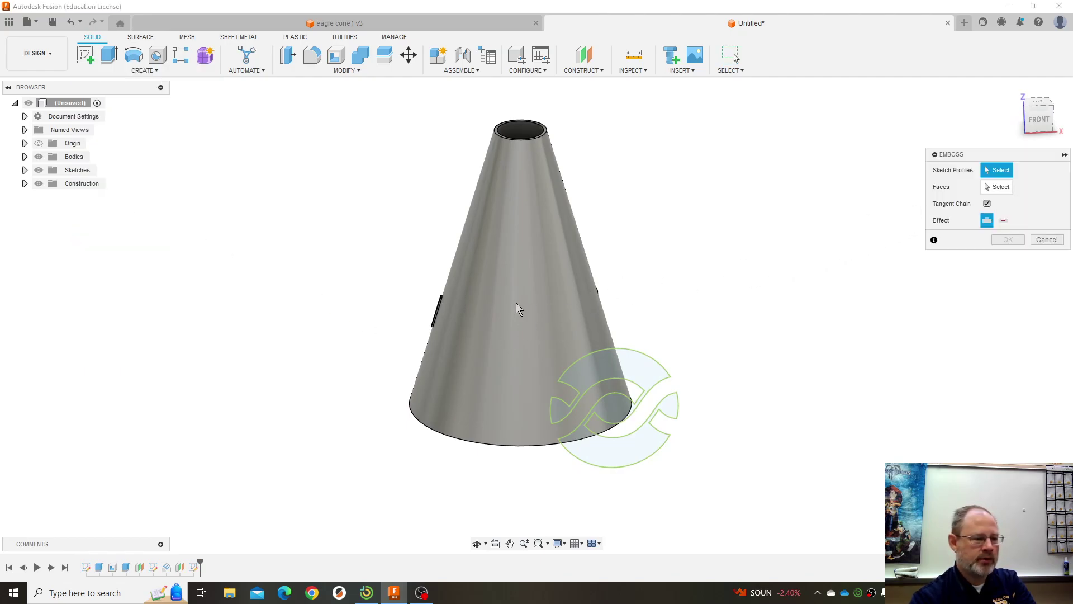
click(643, 425)
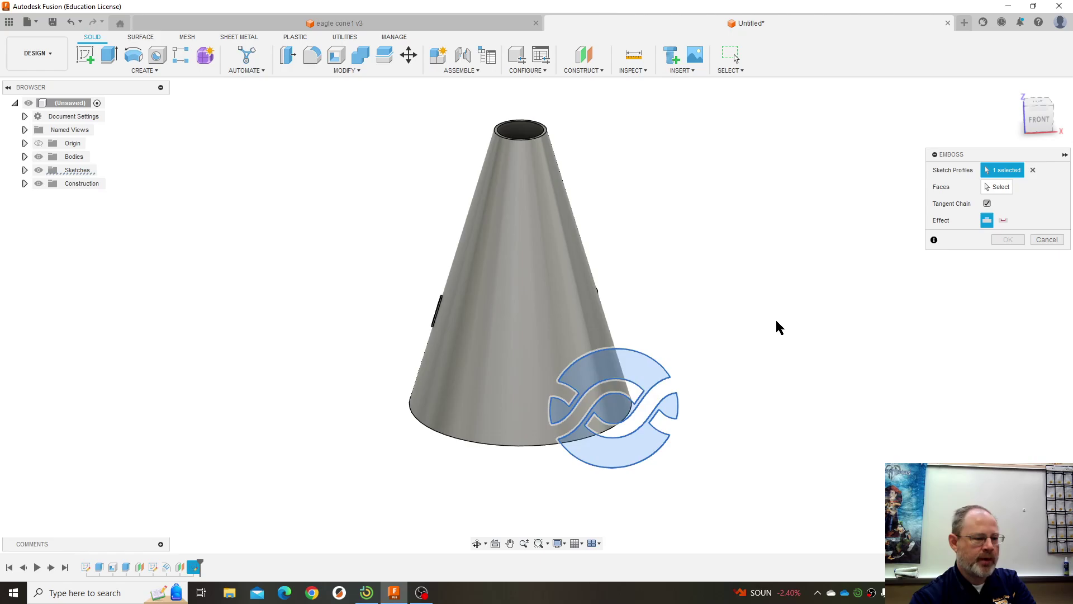
click(998, 186)
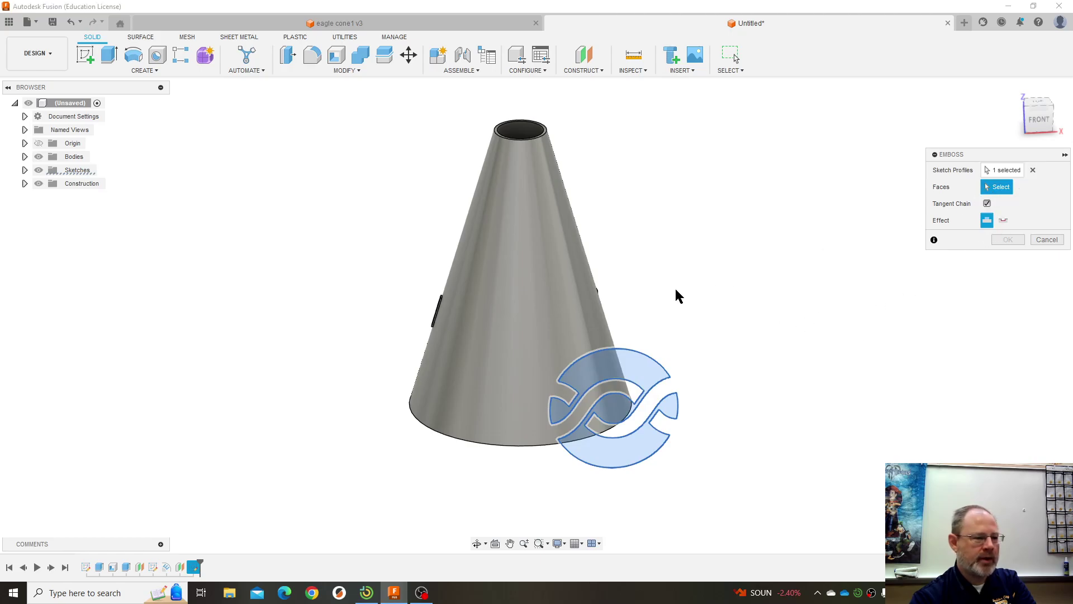
click(518, 328)
Step: Shift the emboss alignment horizontally to about -10 mm and complete the raised artwork with a 1 mm depth
shift+middle_drag(767, 287, 716, 305)
drag(595, 370, 545, 371)
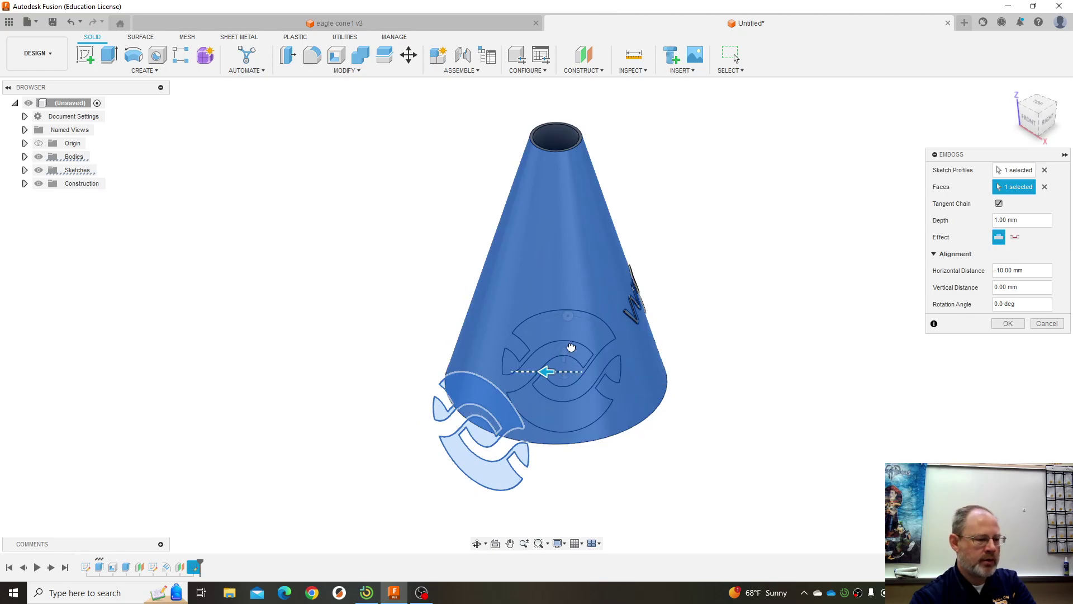
click(1008, 326)
shift+middle_drag(838, 324, 758, 267)
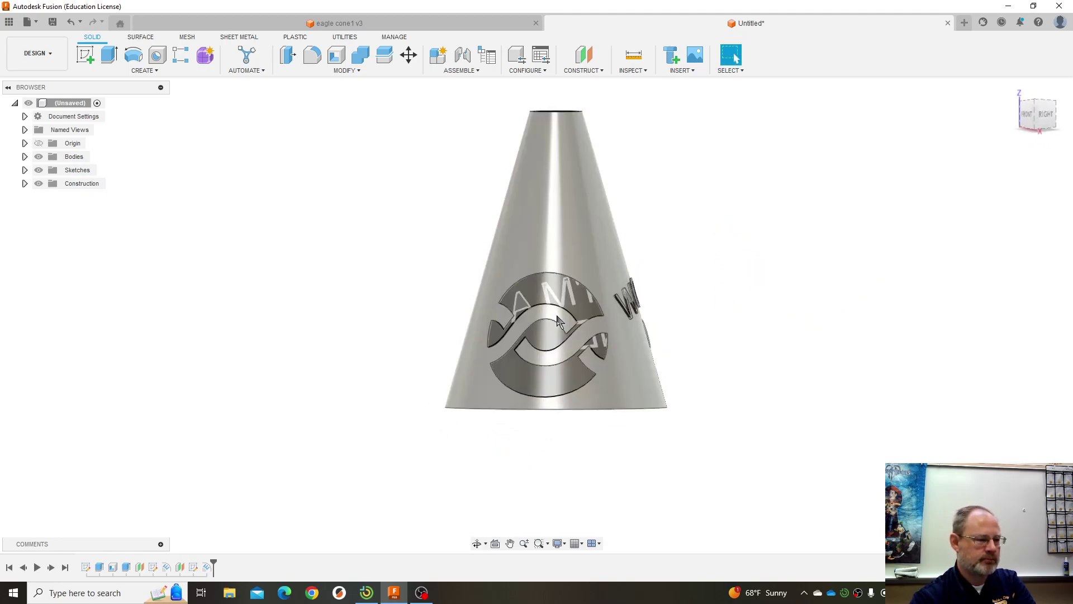
shift+middle_drag(814, 268, 843, 290)
middle_drag(711, 203, 737, 265)
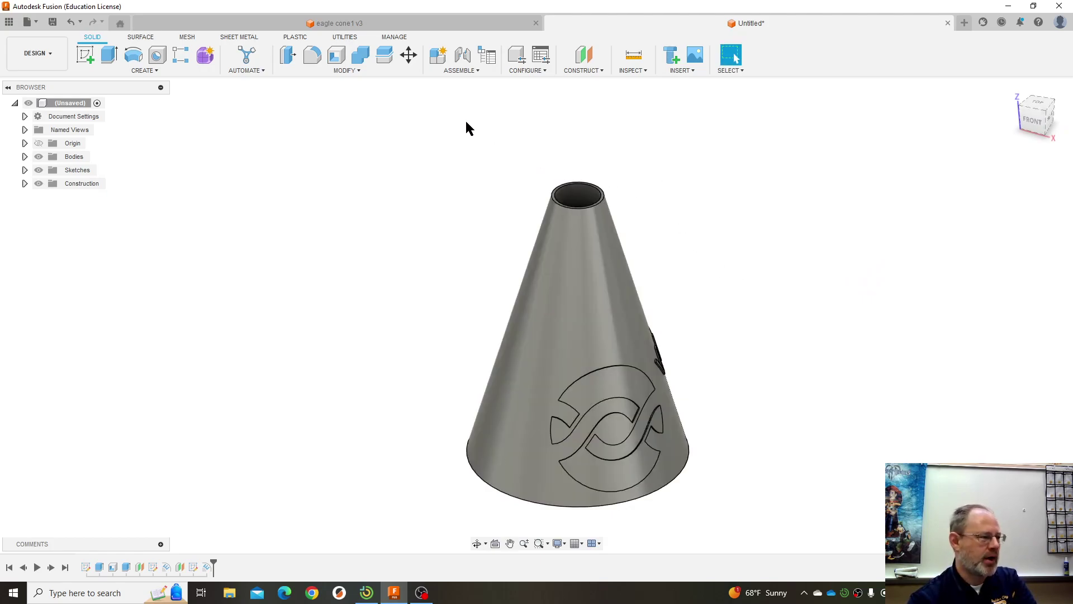
Step: Start a torus on the cone's narrow top rim, centred on the opening, with a diameter of about 35.3 mm
click(153, 75)
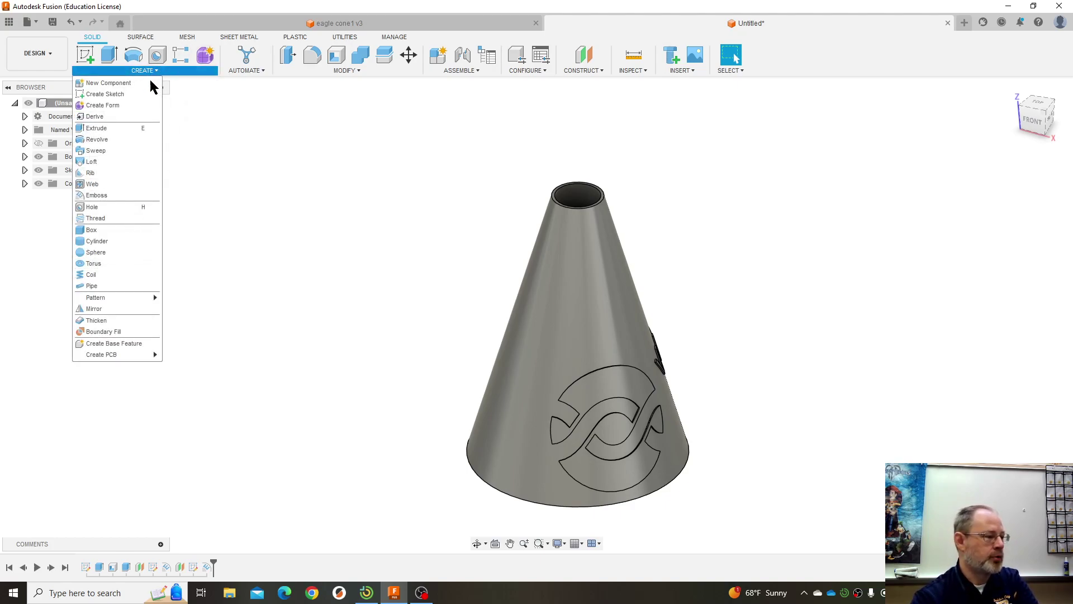
click(112, 264)
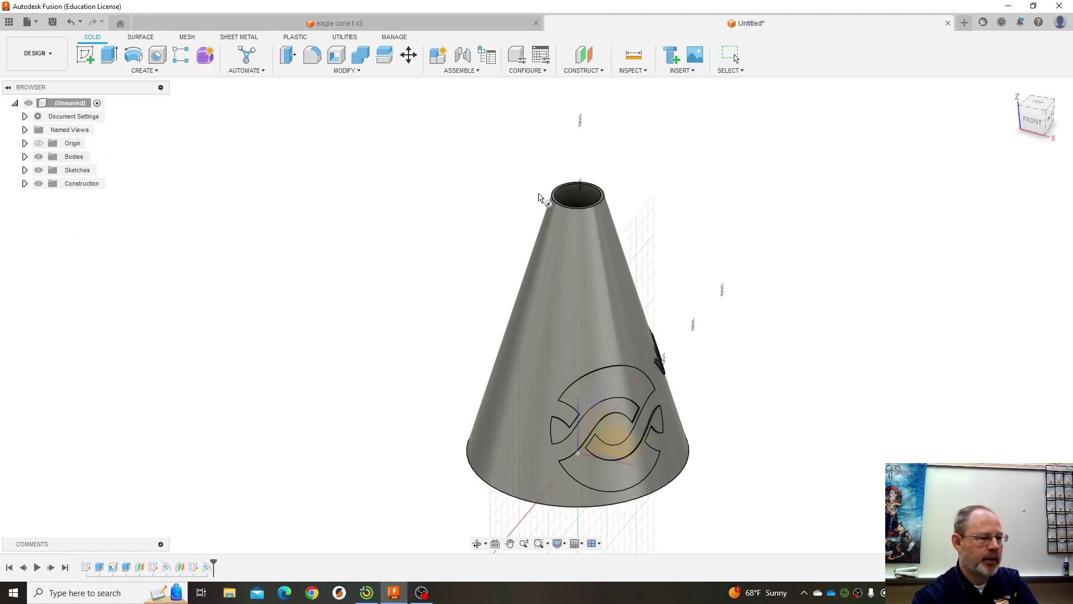
shift+middle_drag(620, 162, 627, 237)
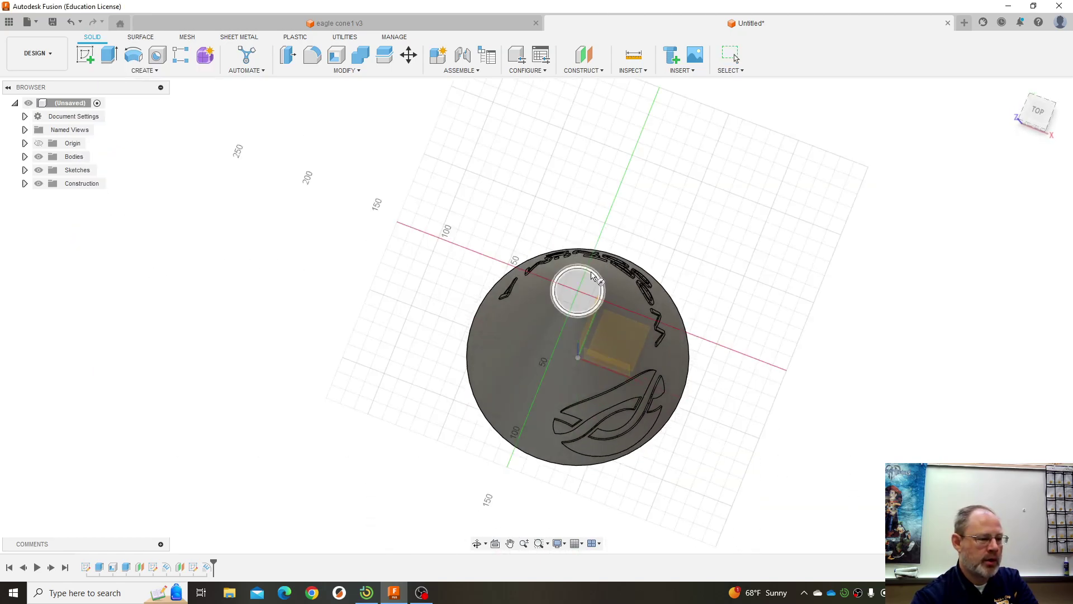
shift+middle_drag(683, 206, 571, 203)
click(577, 197)
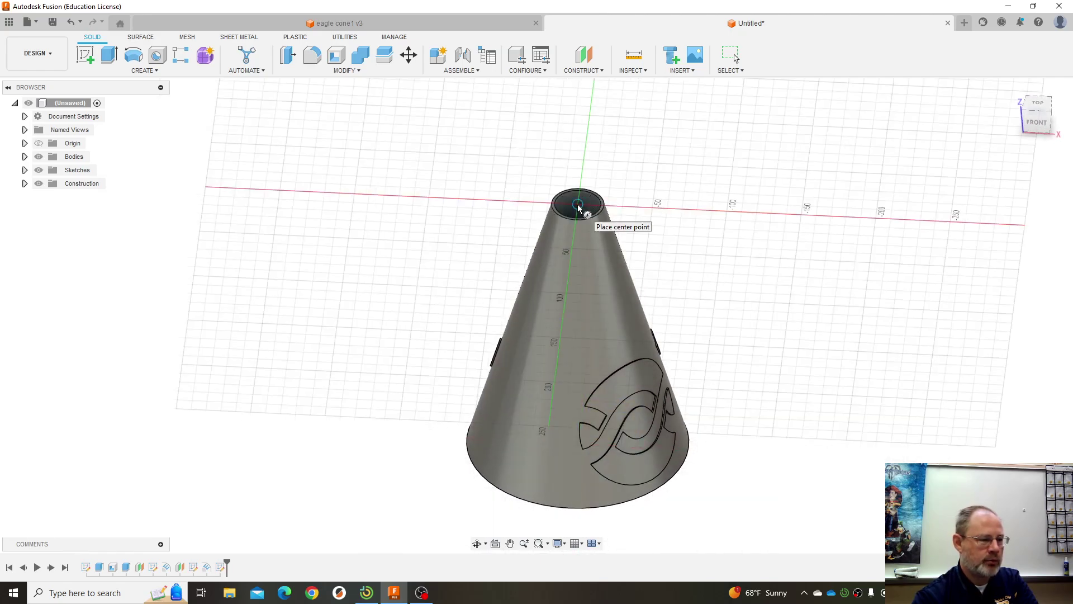
click(579, 208)
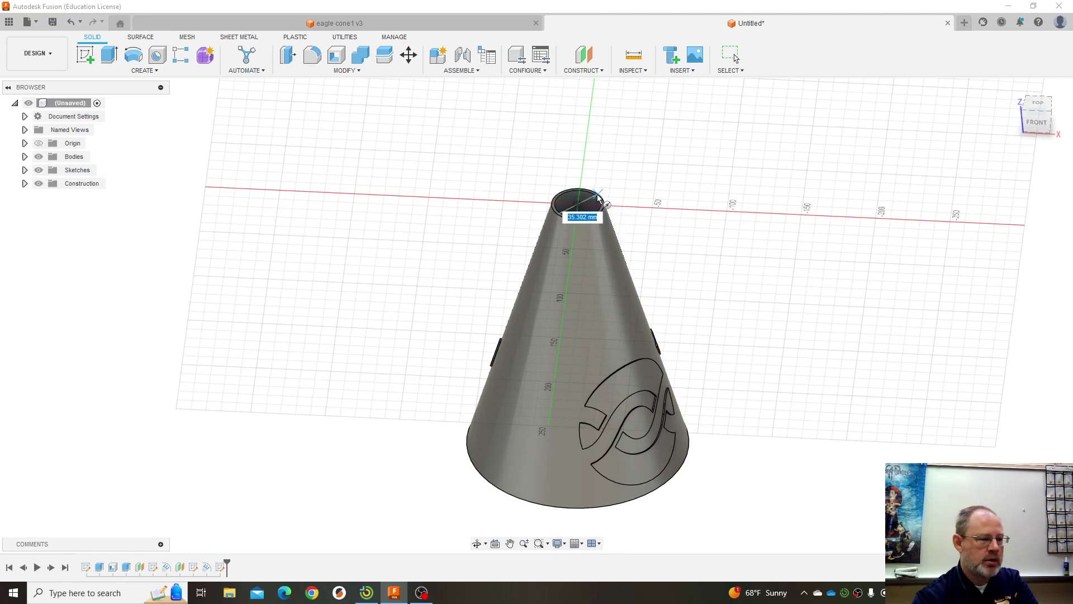
click(589, 205)
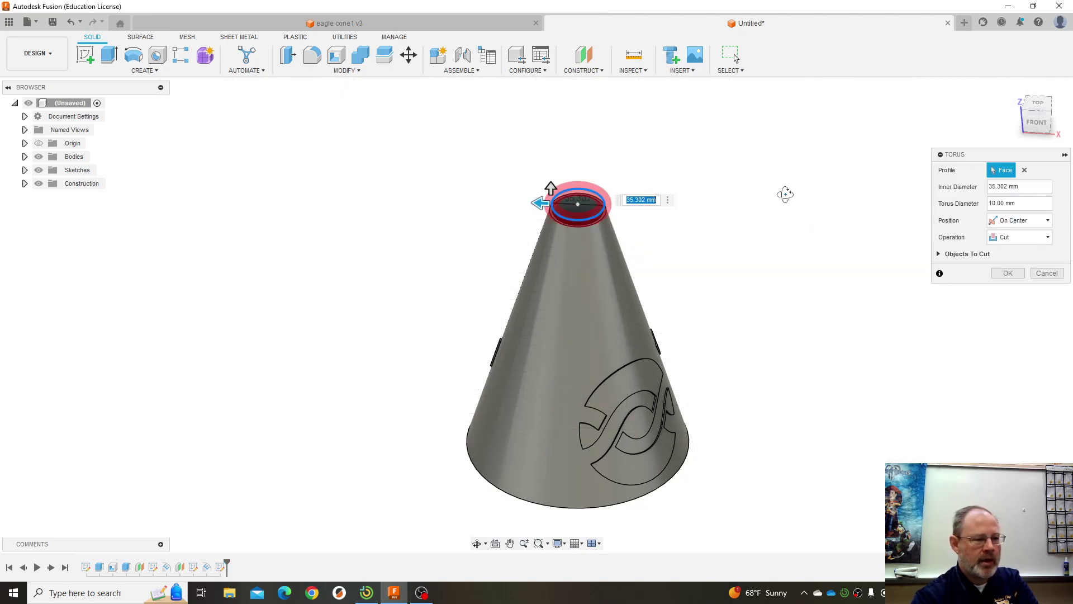
Step: Set the torus operation to Join so it merges with the cone
shift+middle_drag(785, 194, 794, 188)
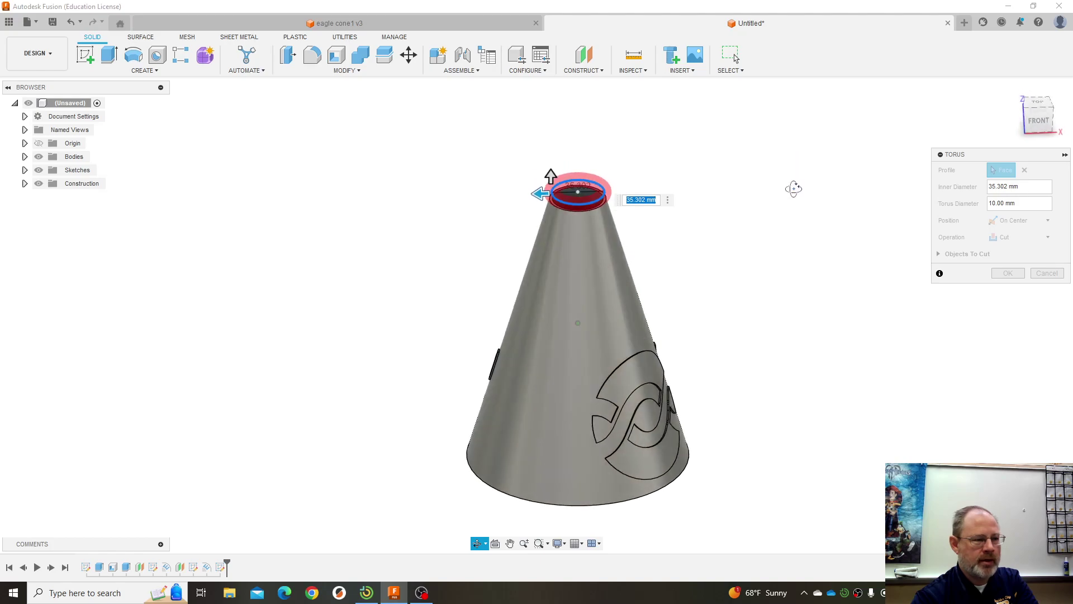
click(1034, 238)
click(1029, 249)
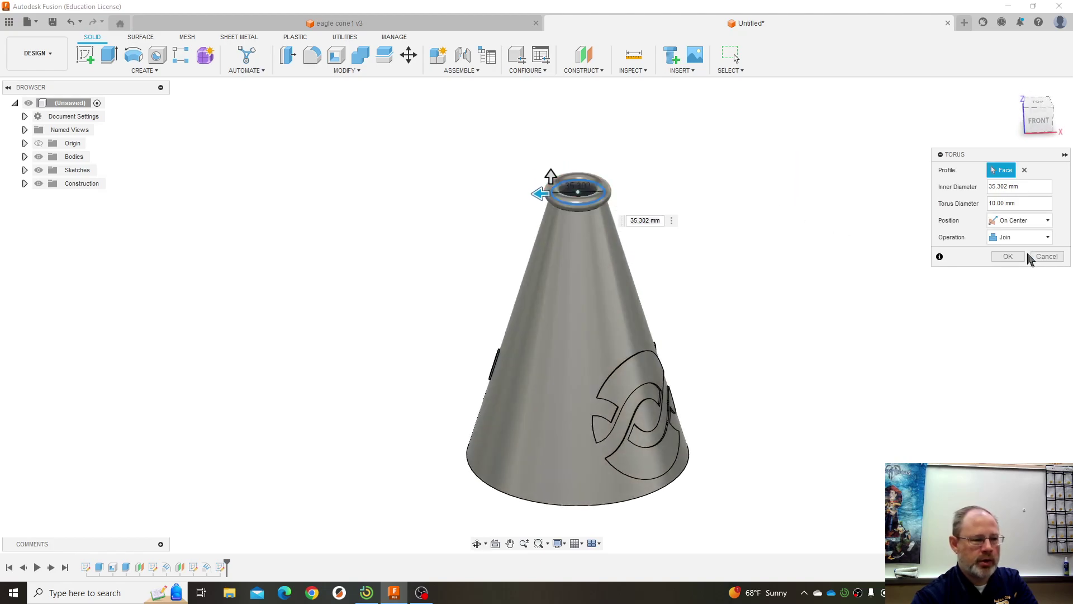
mouse_move(839, 202)
shift+middle_down()
mouse_move(836, 161)
mouse_move(834, 209)
shift+middle_up()
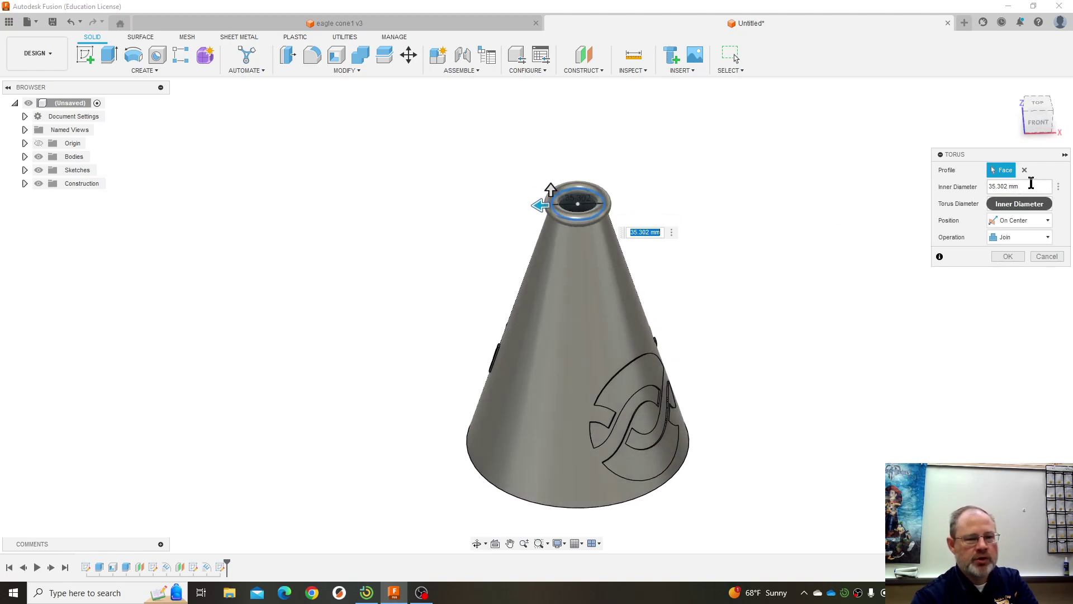
Step: Try inner diameters of 30 mm and 50 mm for the torus
click(990, 187)
text(30)
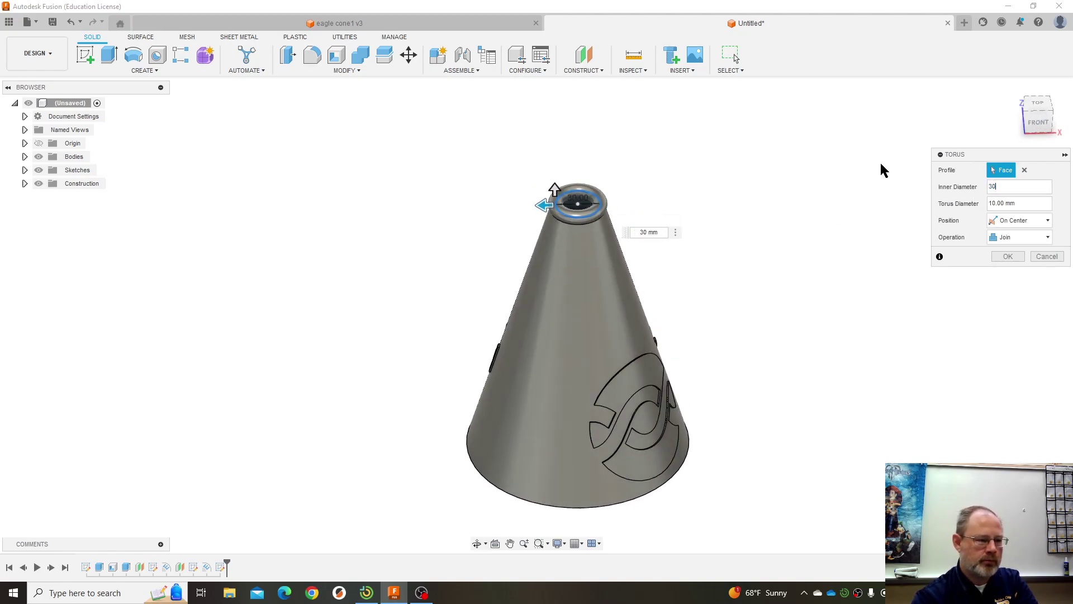
click(1005, 186)
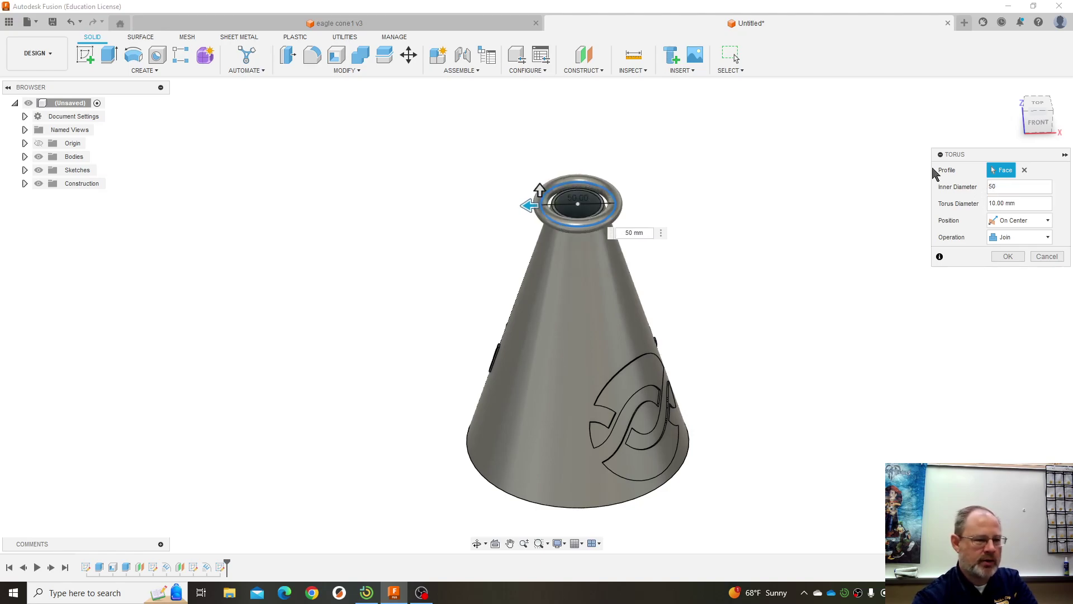
Step: Set the torus inner diameter to 35 mm and the torus diameter to 8 mm, and complete the rim
shift+middle_drag(750, 232, 776, 197)
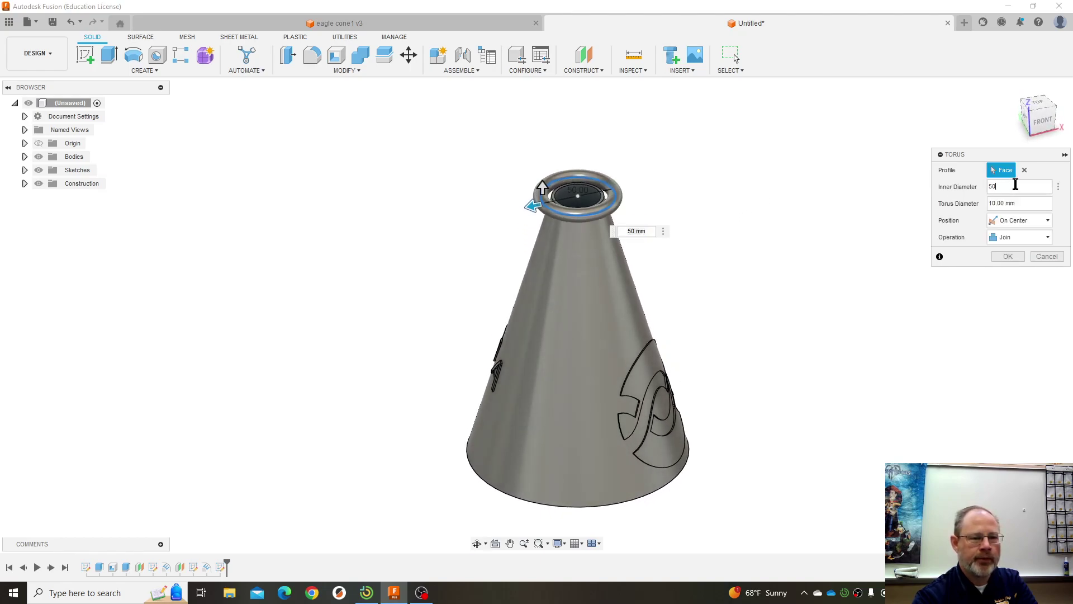
text(35)
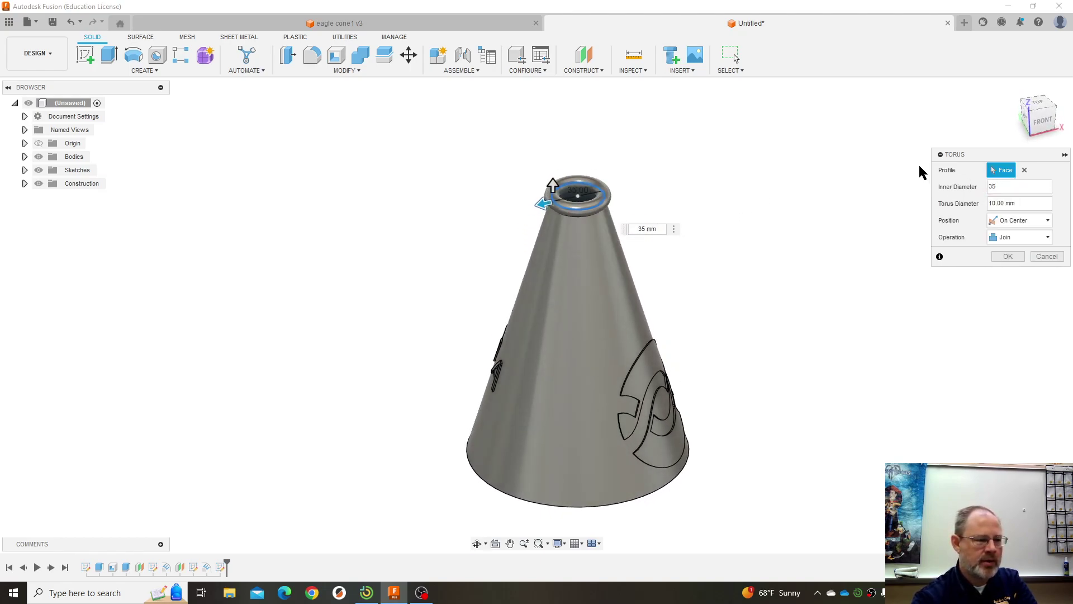
click(1021, 203)
text(8)
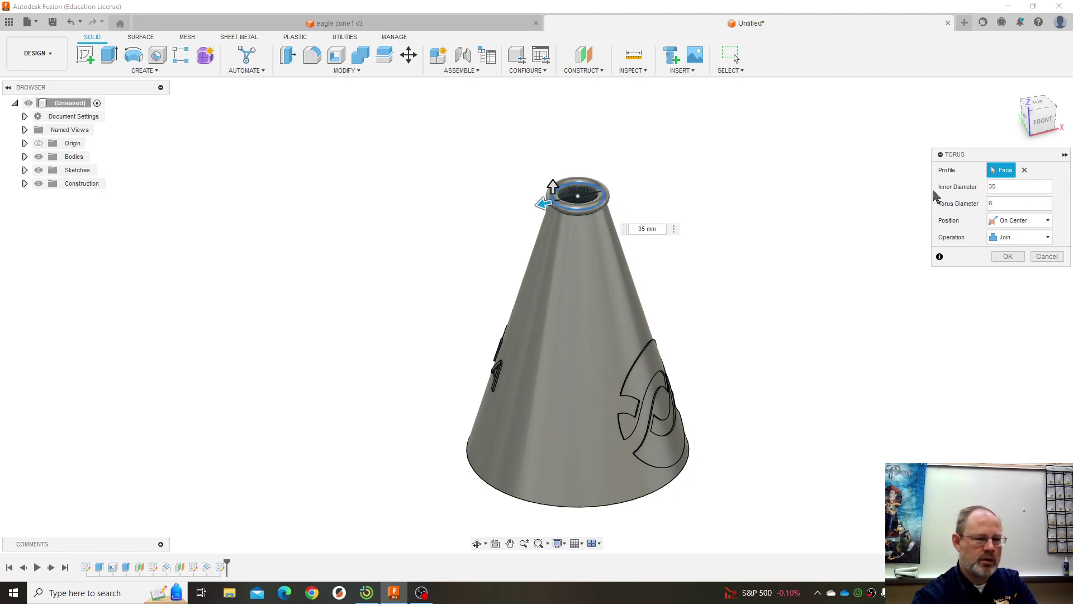
click(1015, 259)
shift+middle_drag(671, 207, 810, 173)
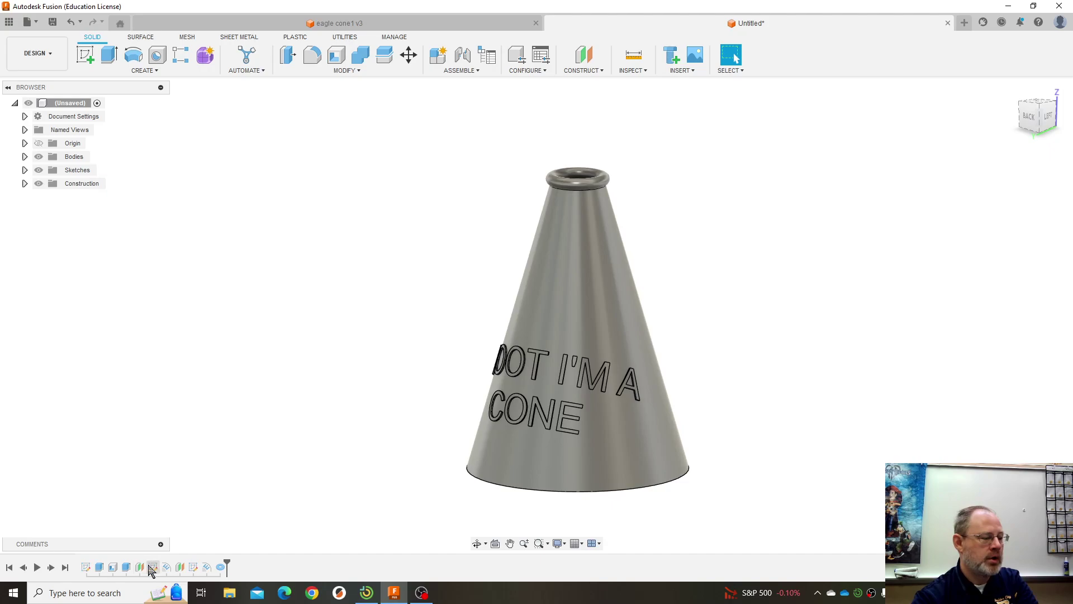
shift+middle_drag(702, 356, 688, 308)
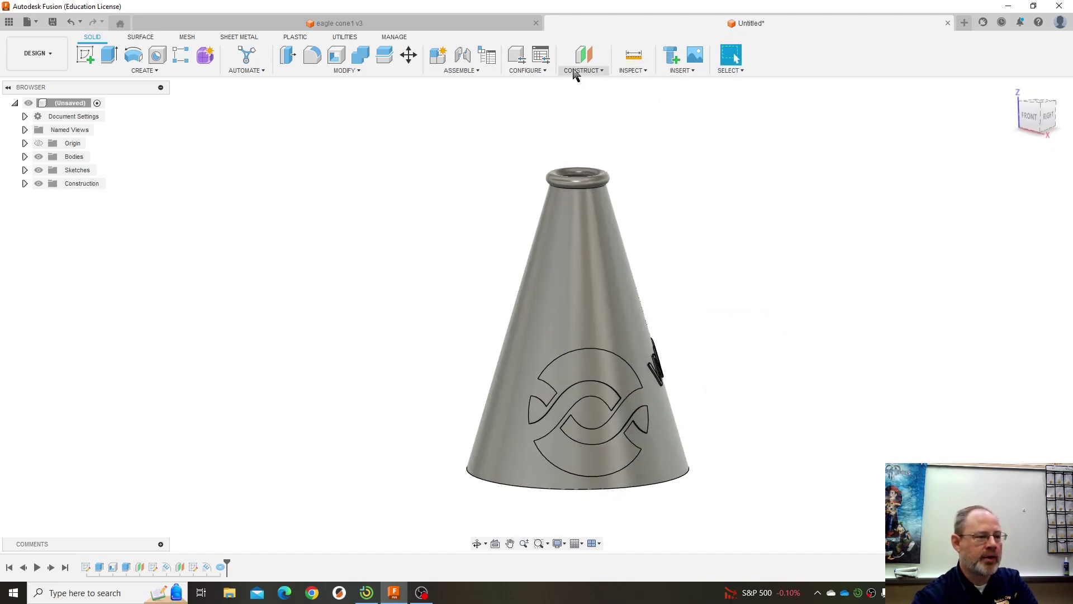
mouse_move(782, 366)
shift+middle_down()
mouse_move(858, 354)
mouse_move(843, 384)
mouse_move(736, 360)
mouse_move(758, 327)
mouse_move(794, 352)
mouse_move(781, 372)
shift+middle_up()
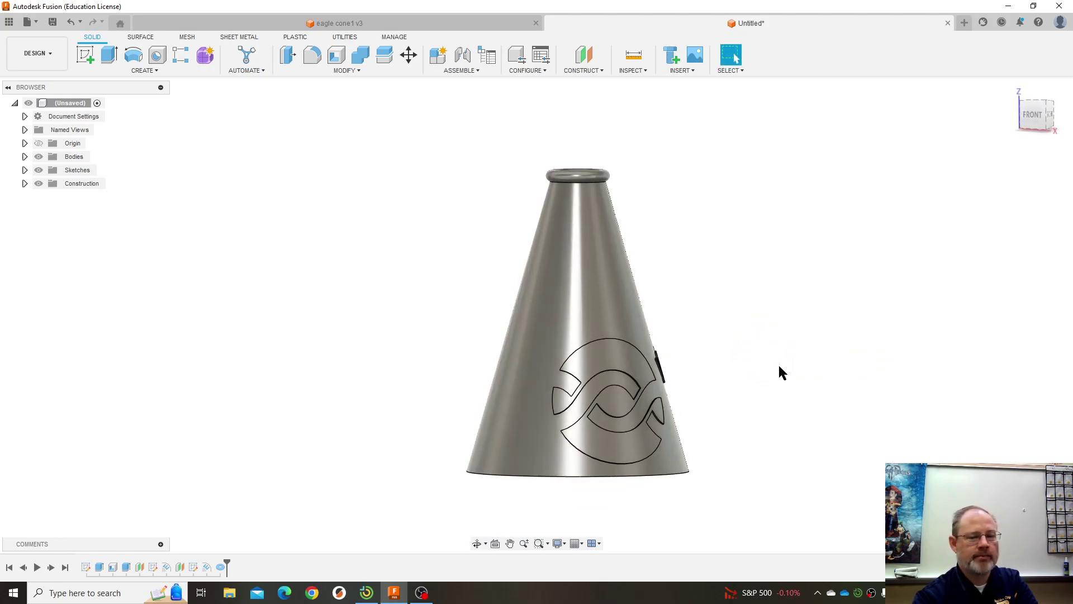